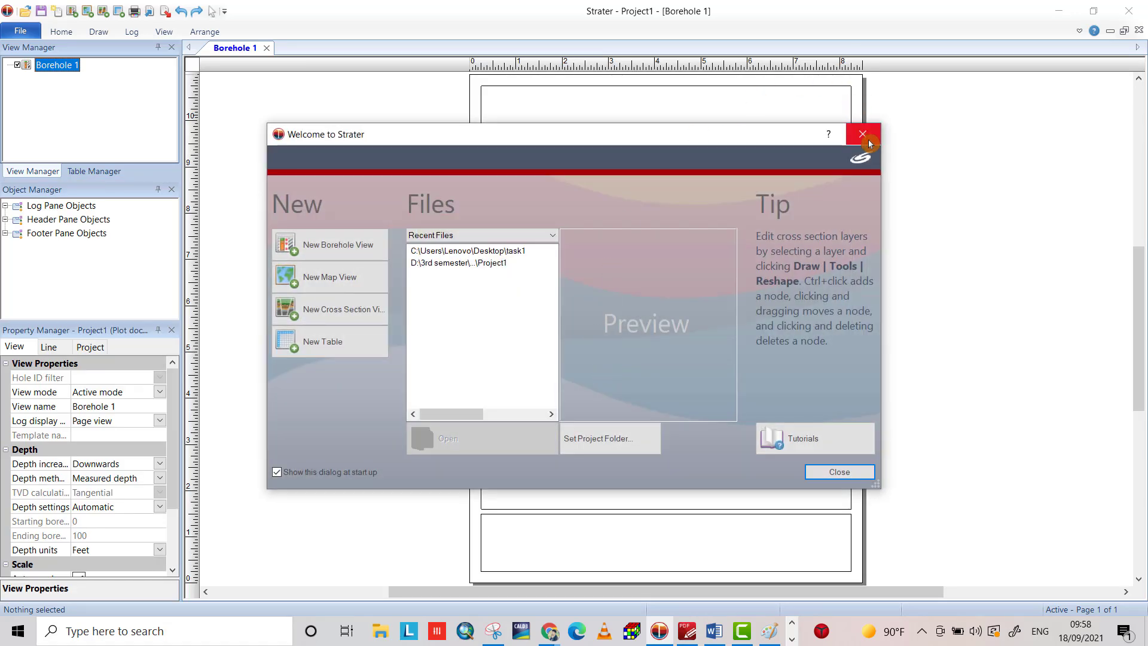
Step: Place a lithology log in the middle of the borehole's log pane and load the lithology Excel file as its data source
left_click(863, 136)
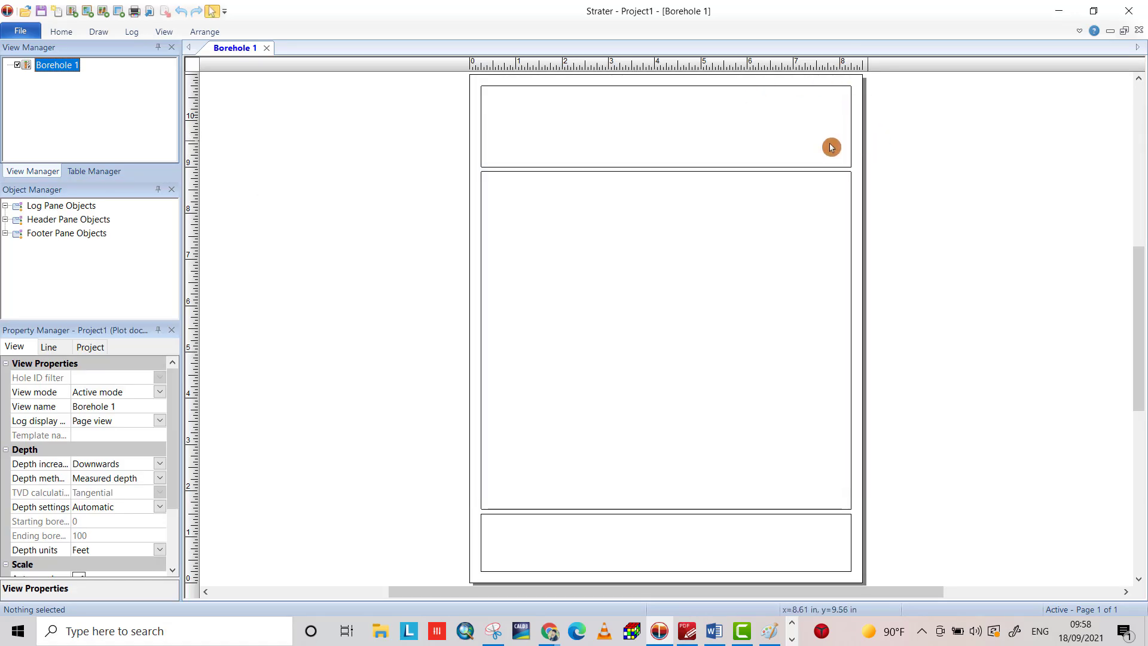
left_click(126, 33)
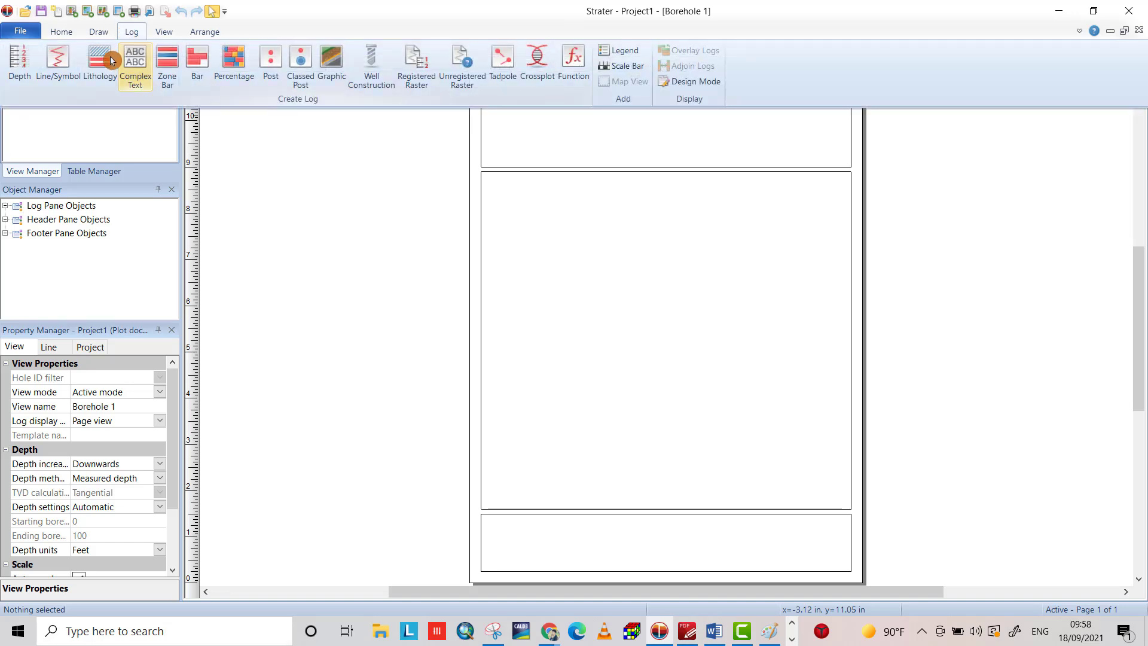
left_click(103, 68)
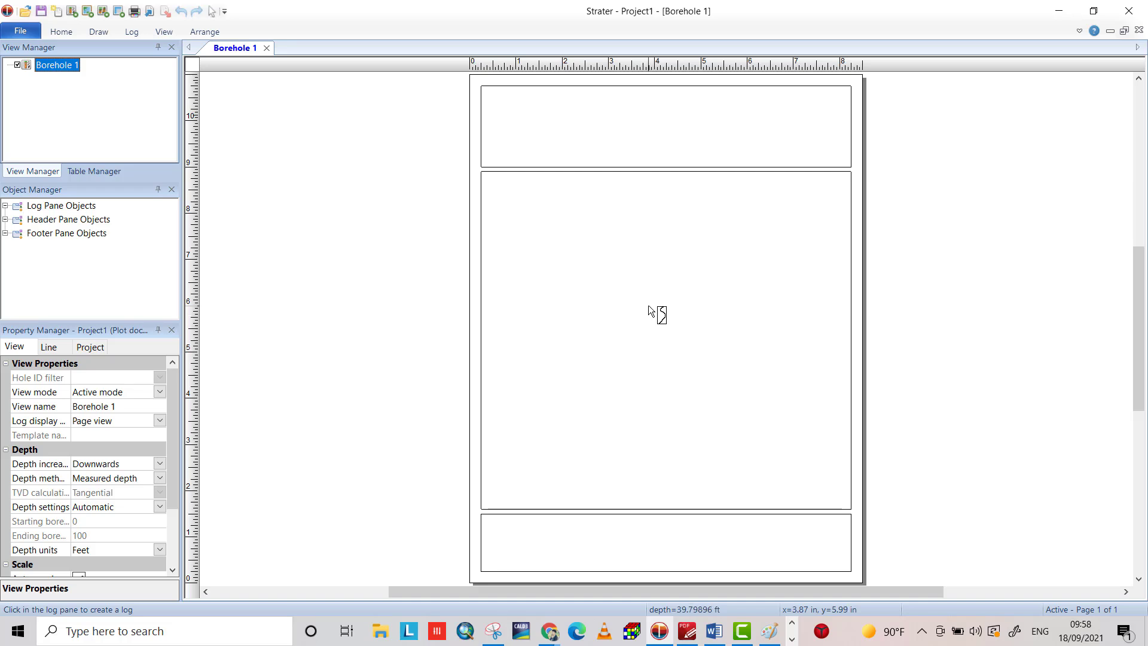
left_click(649, 310)
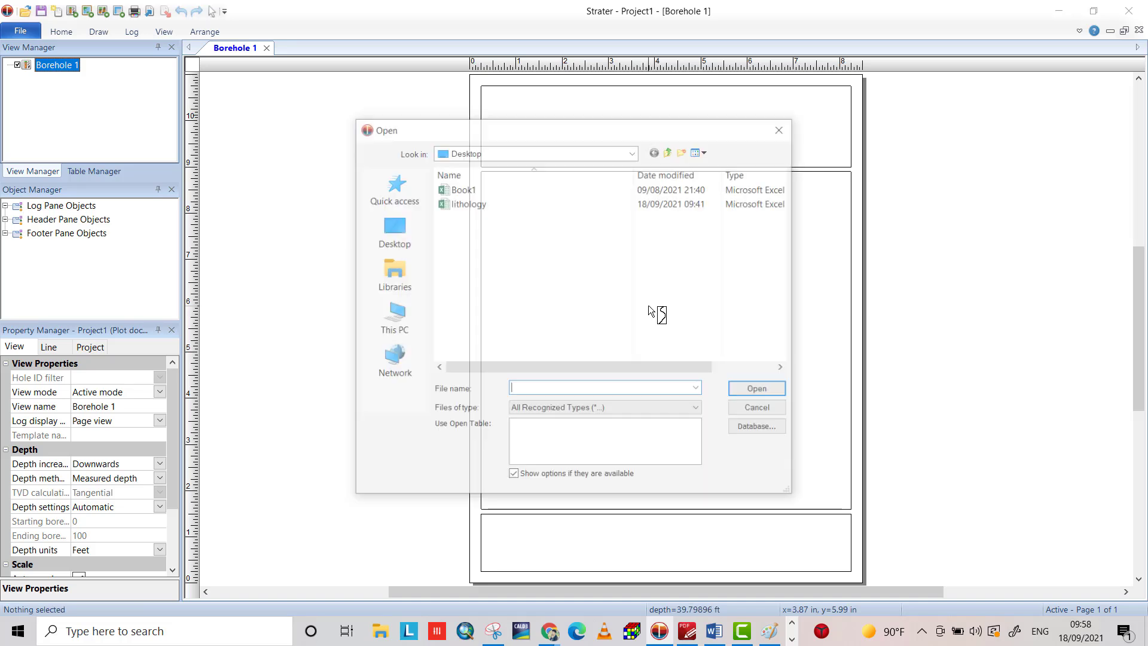
left_click(477, 208)
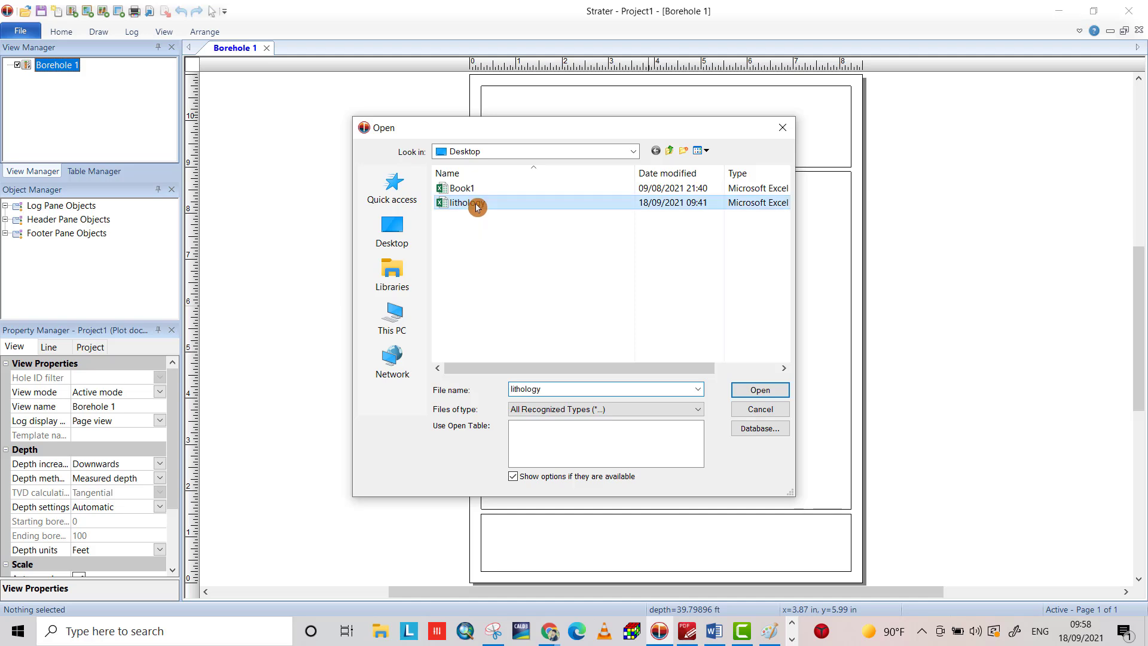
left_click(761, 389)
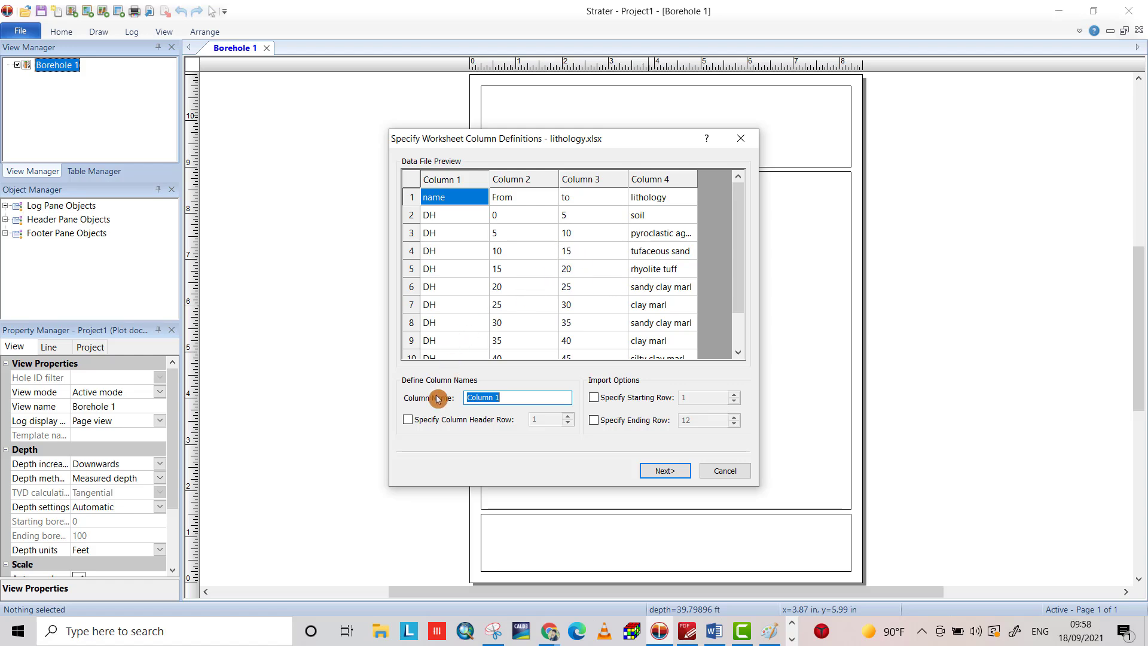
Step: Import the worksheet with row 1 as the column header and data starting at row 2, keeping the suggested lithology column definitions
left_click(408, 420)
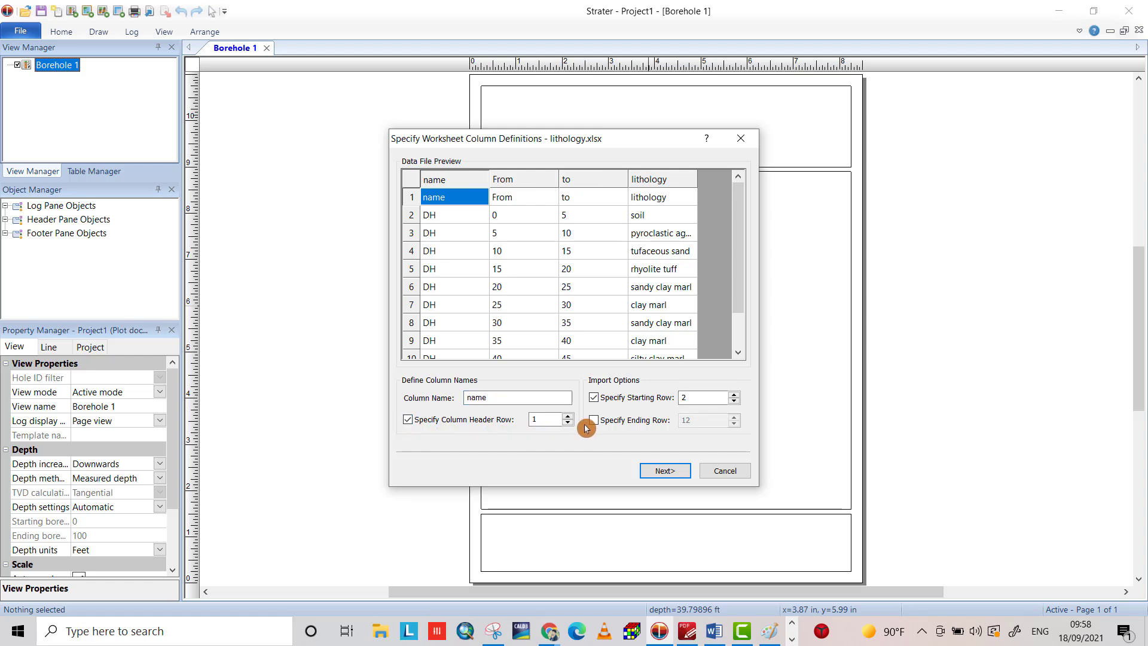
left_click(599, 403)
left_click(664, 470)
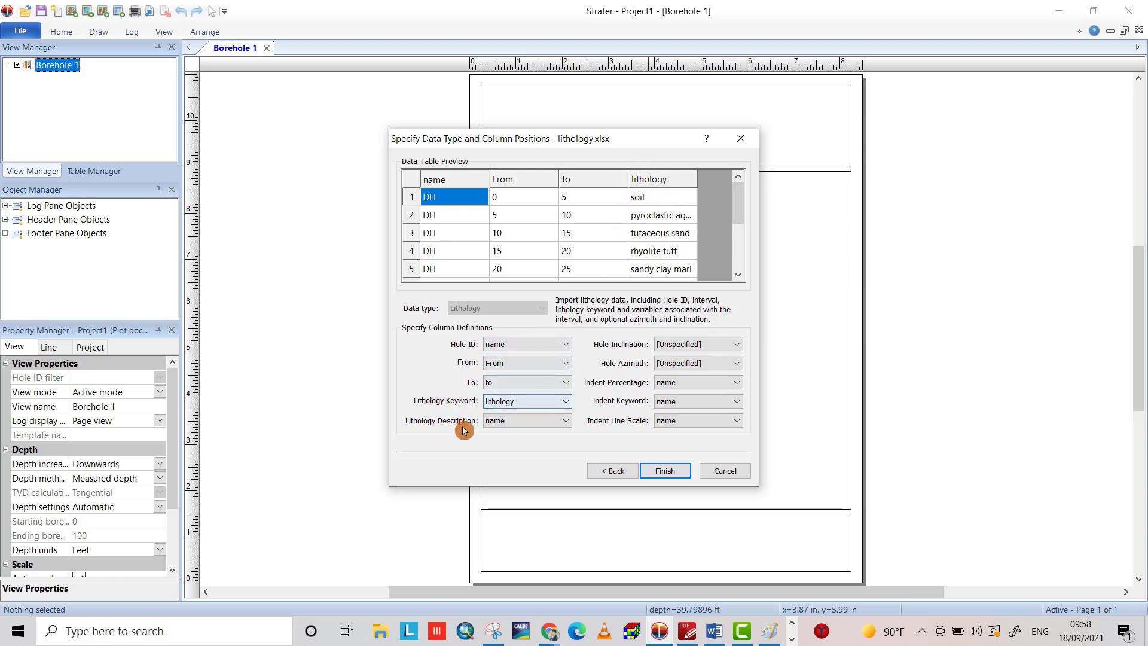
left_click(508, 421)
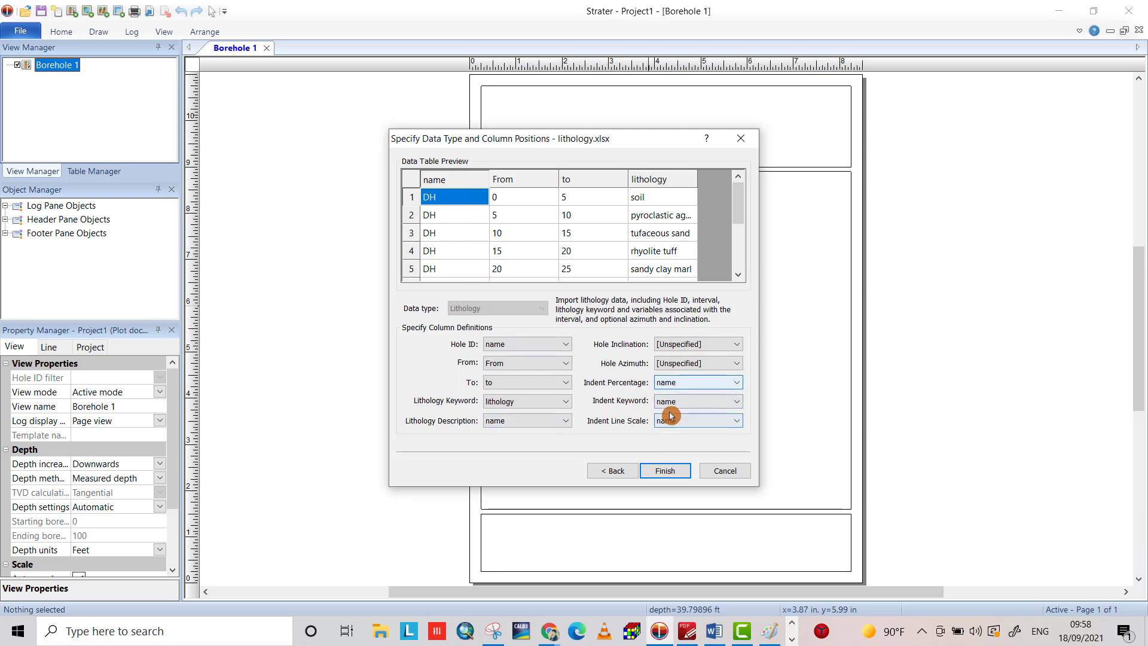
left_click(666, 471)
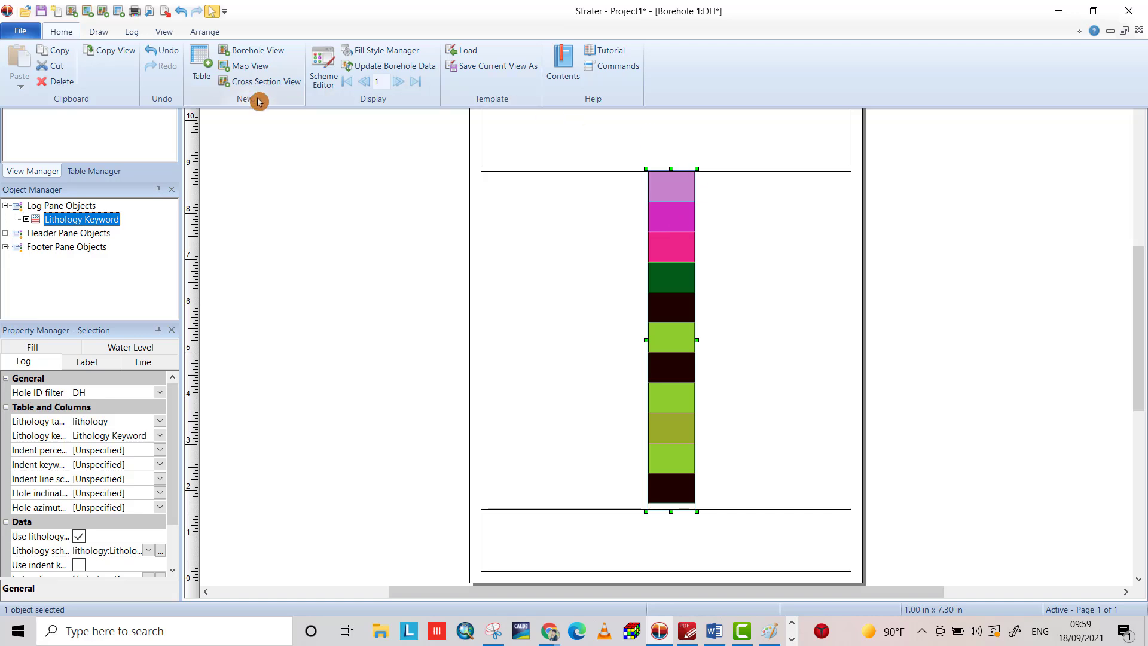
Step: Add a depth log near the left side of the log pane and move the lithology log closer to it
left_click(131, 32)
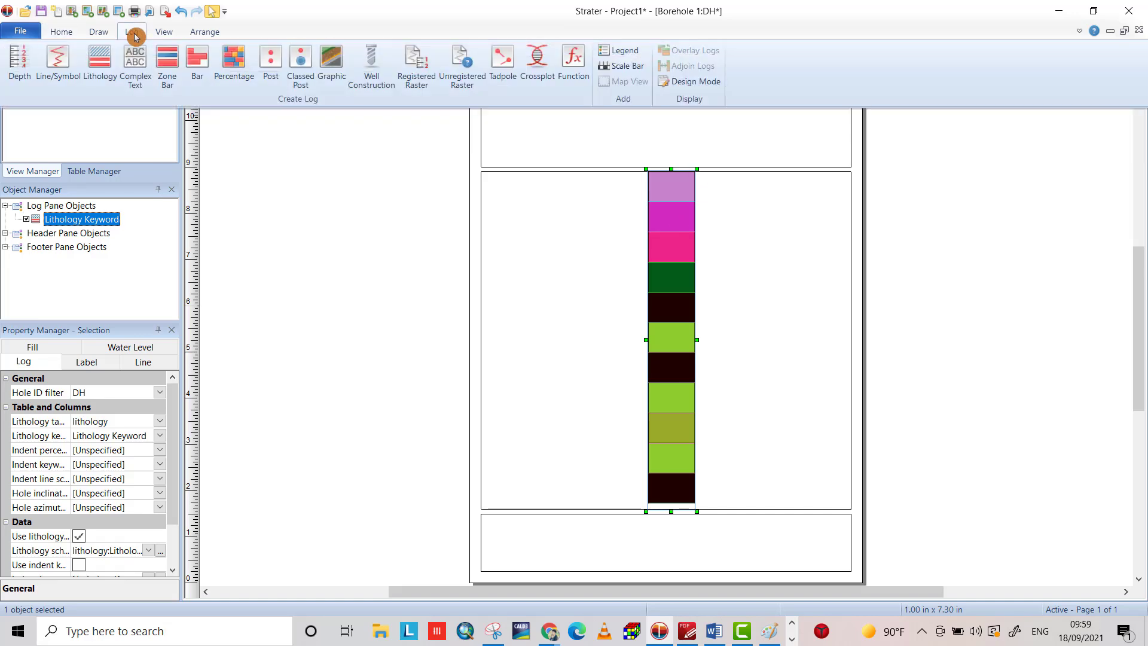
left_click(20, 69)
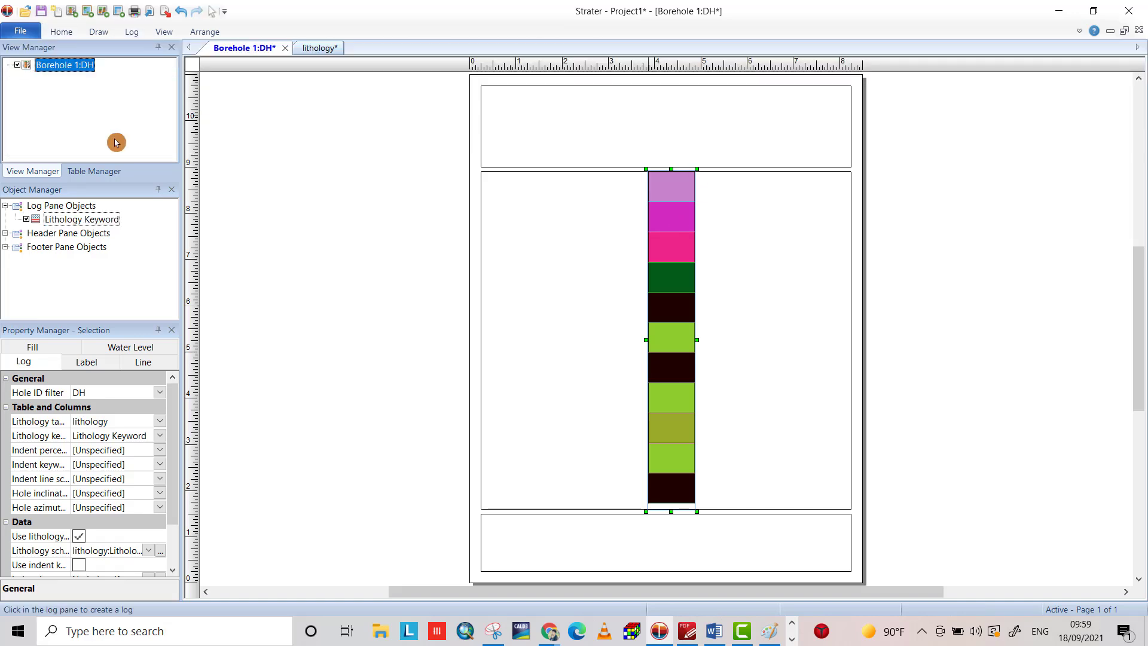
left_click(528, 314)
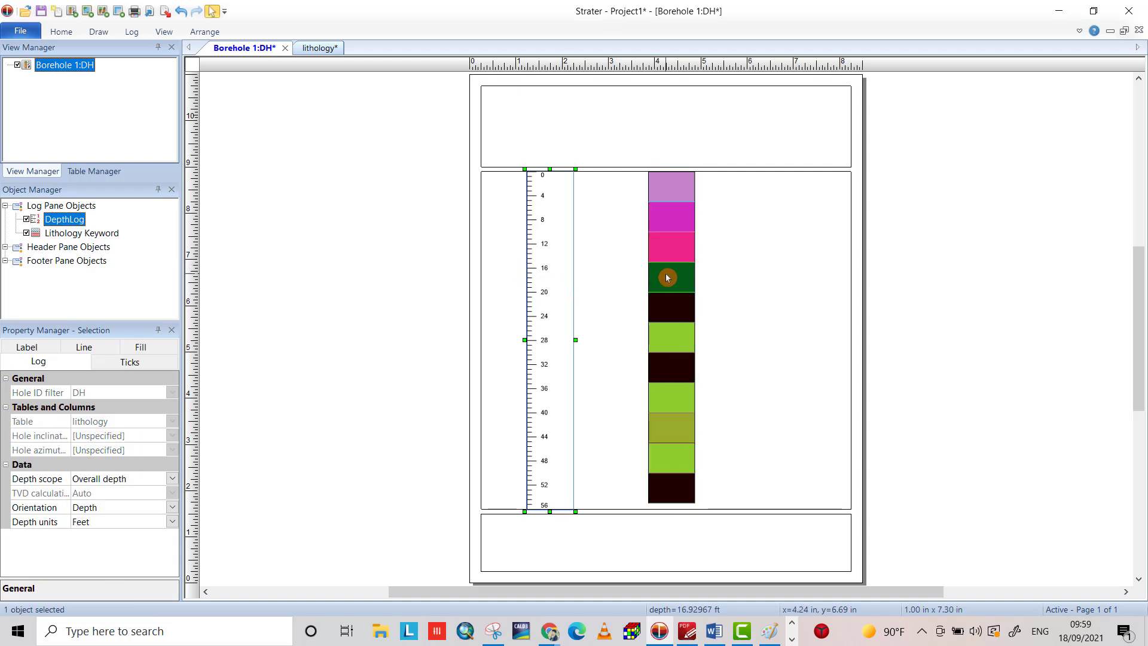
left_click(668, 291)
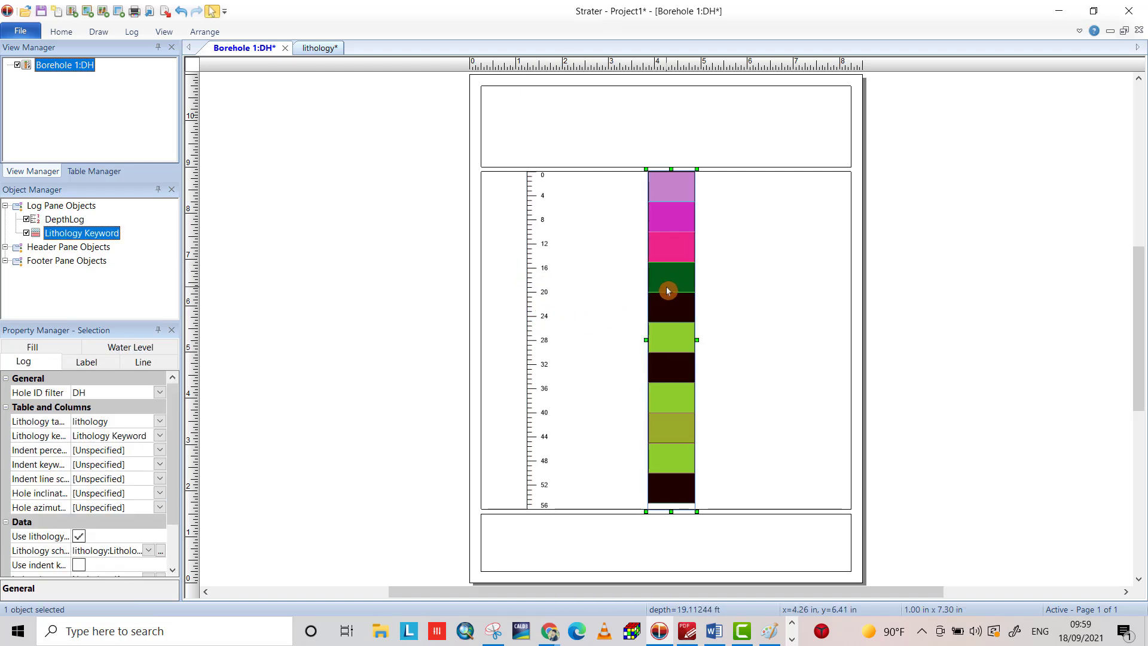
left_click_drag(670, 309, 606, 303)
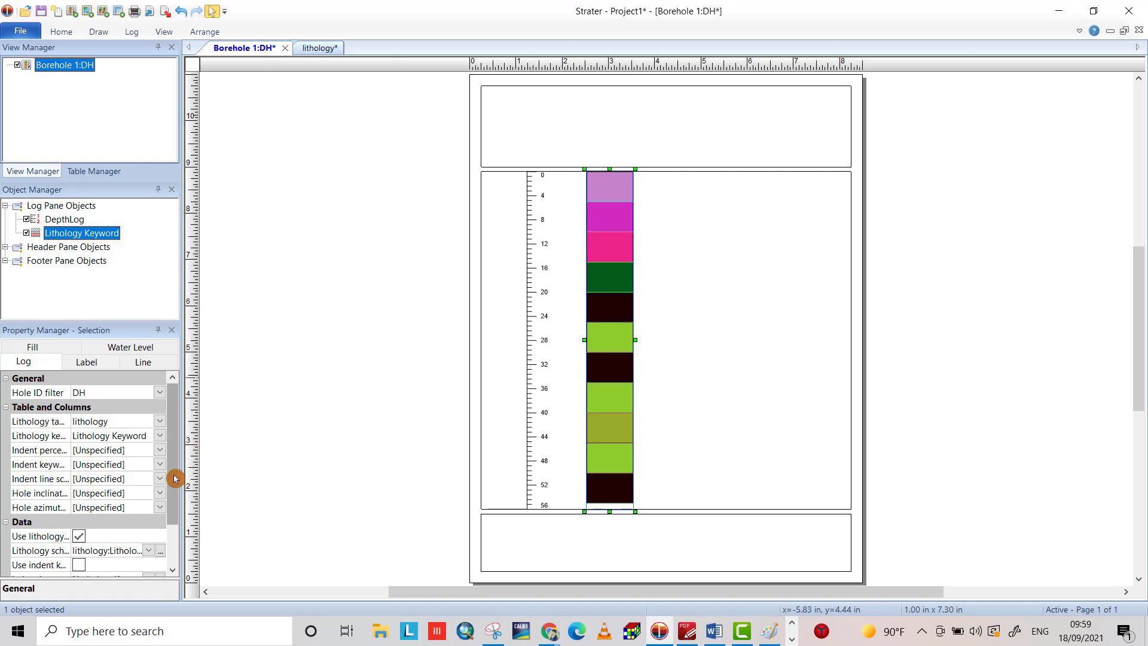
Step: Edit the log's lithology scheme and set the clay marl fill style to the Calcareous shale pattern
left_click_drag(173, 468, 167, 499)
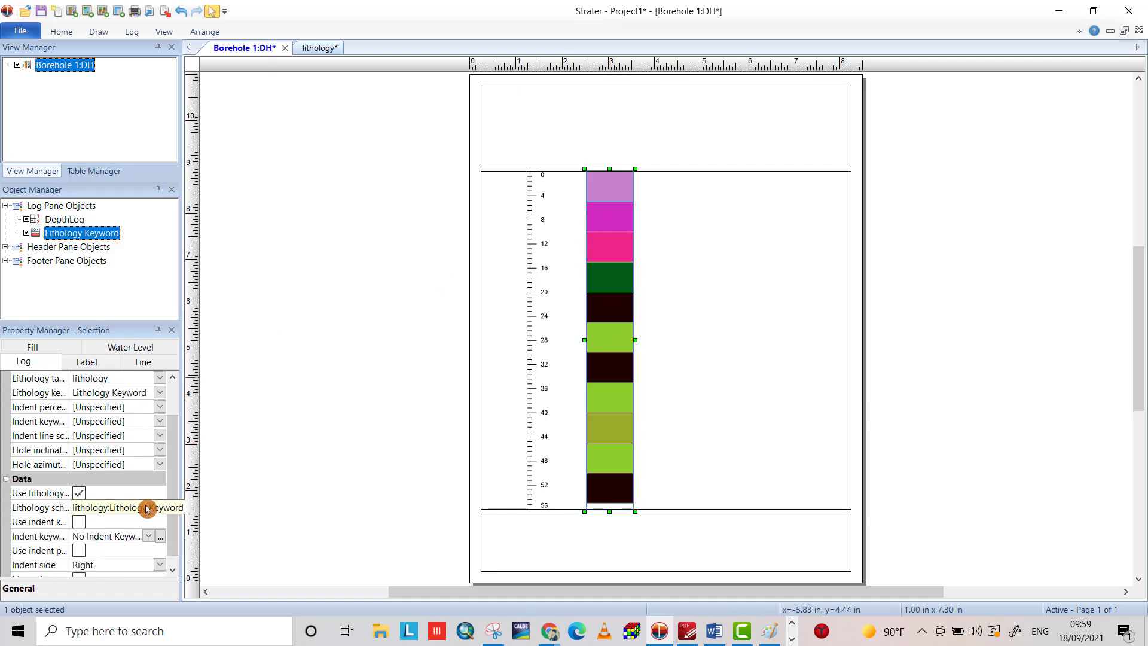
left_click(160, 507)
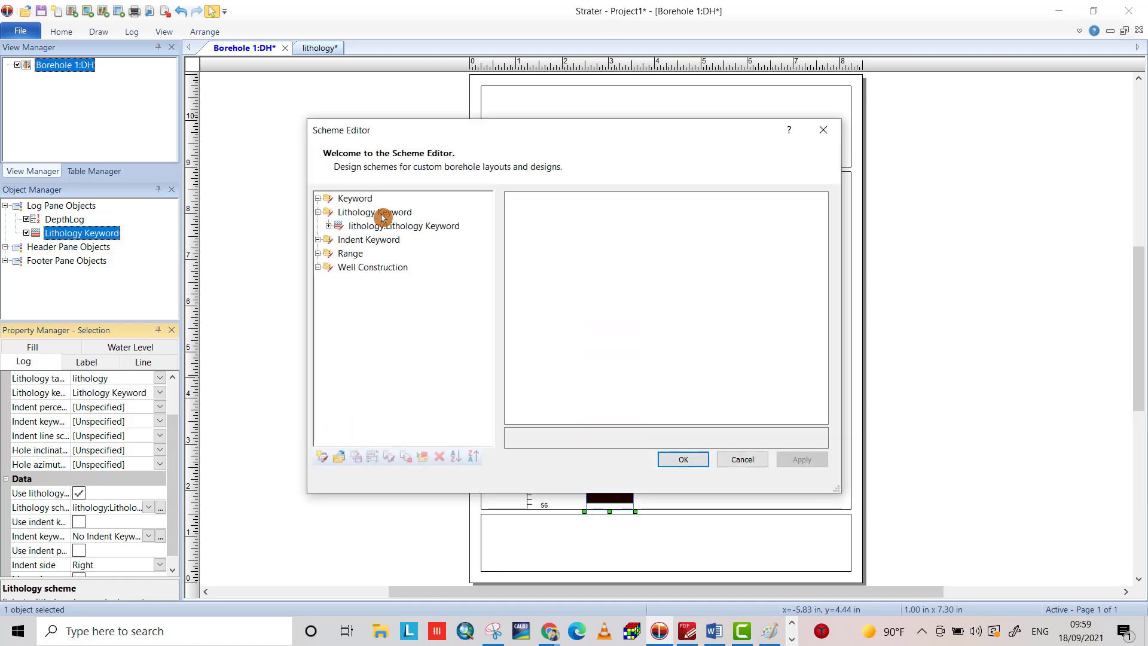
left_click(329, 227)
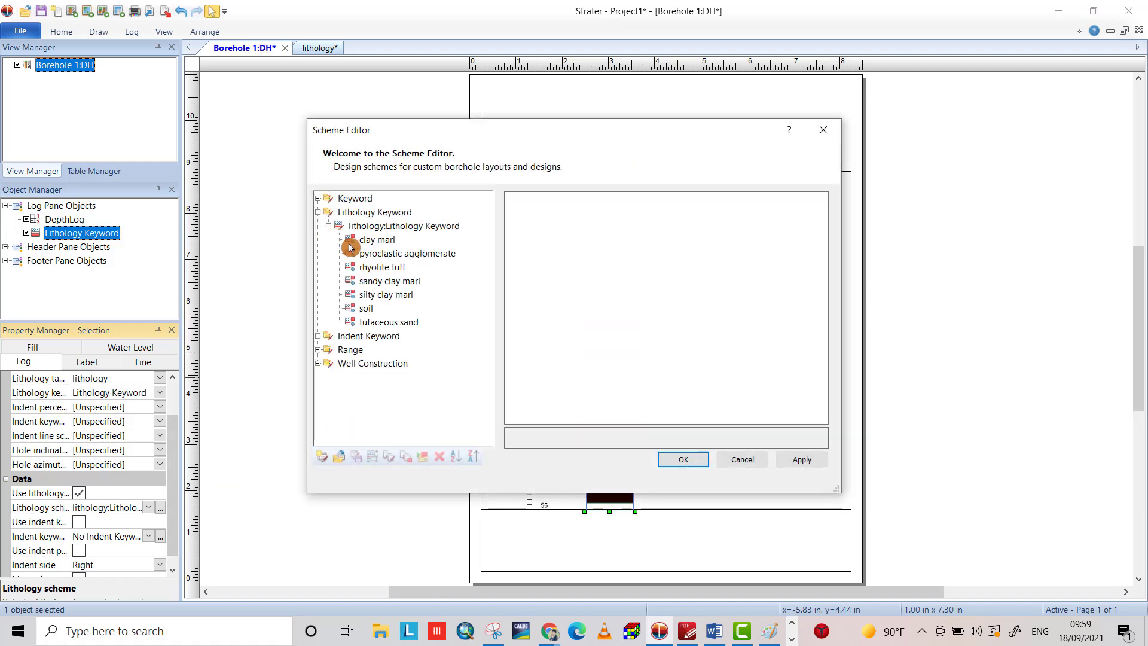
left_click(350, 244)
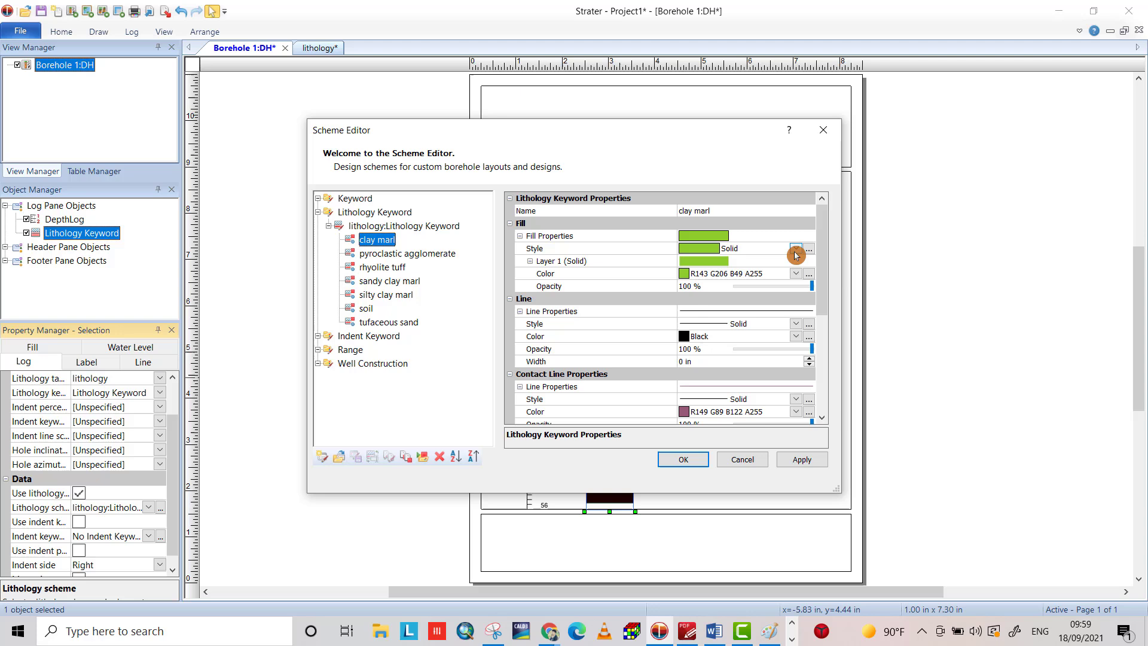
left_click(795, 248)
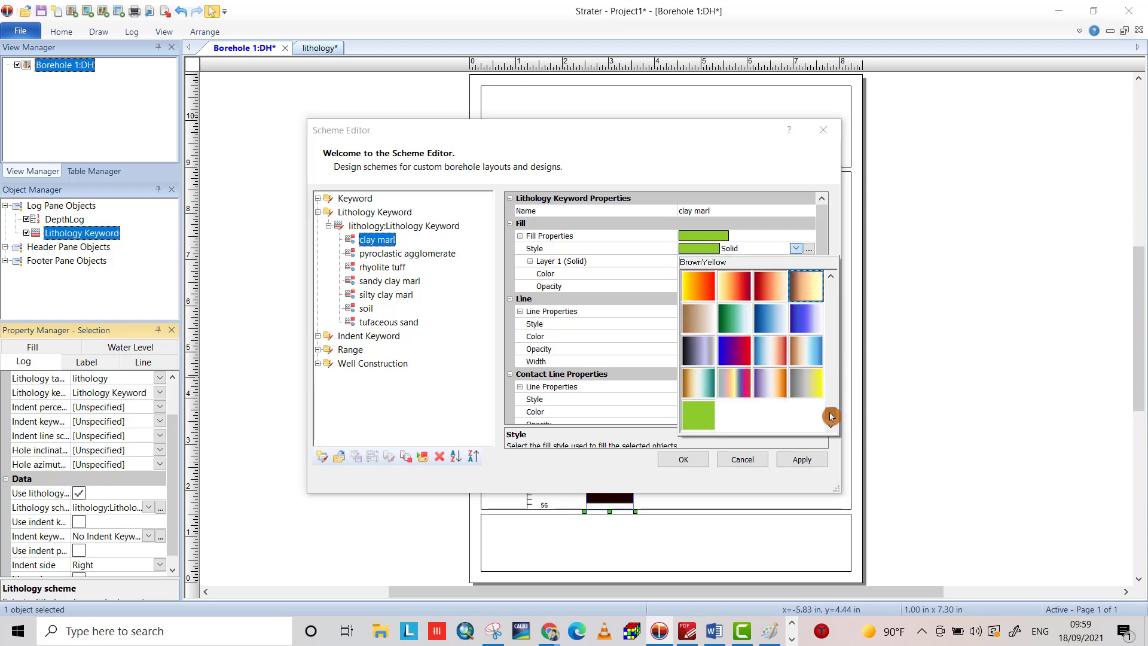
scroll(831, 416, "down", 5)
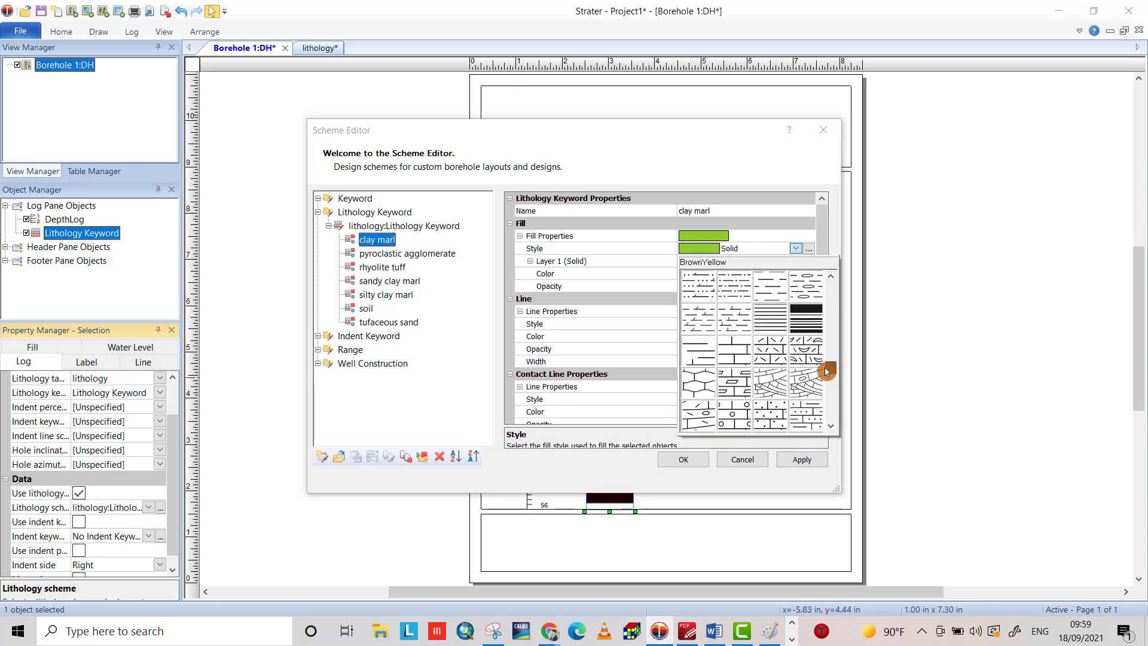
left_click(733, 318)
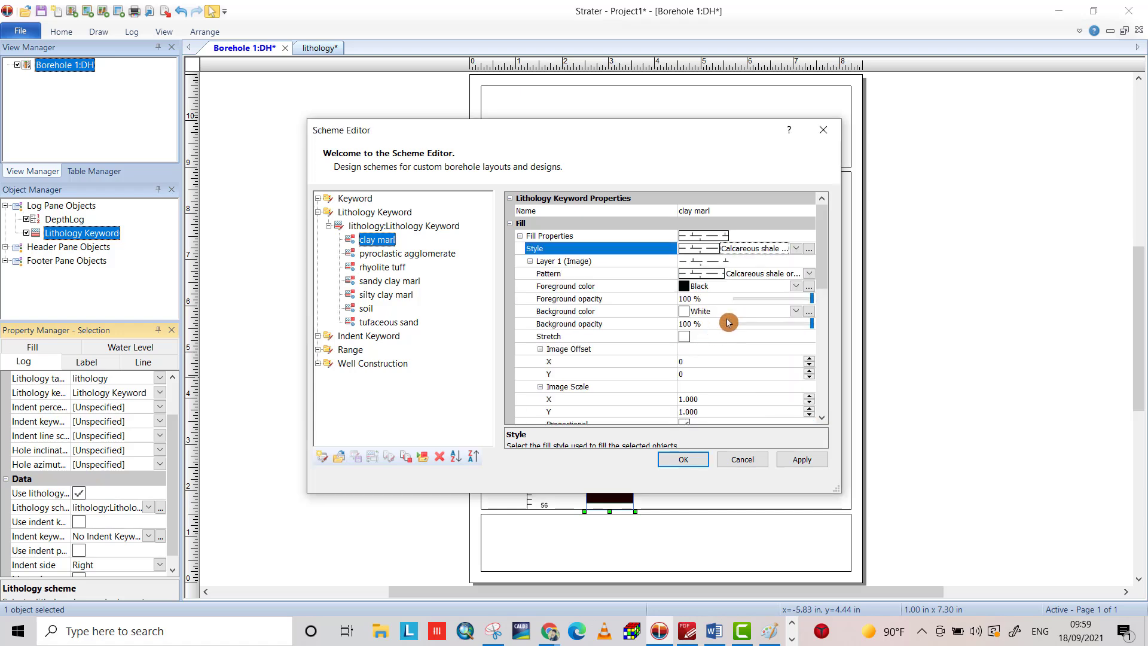
Step: Give the clay marl fill a Brown background at 38% opacity, apply it and check the result on the log
left_click(688, 312)
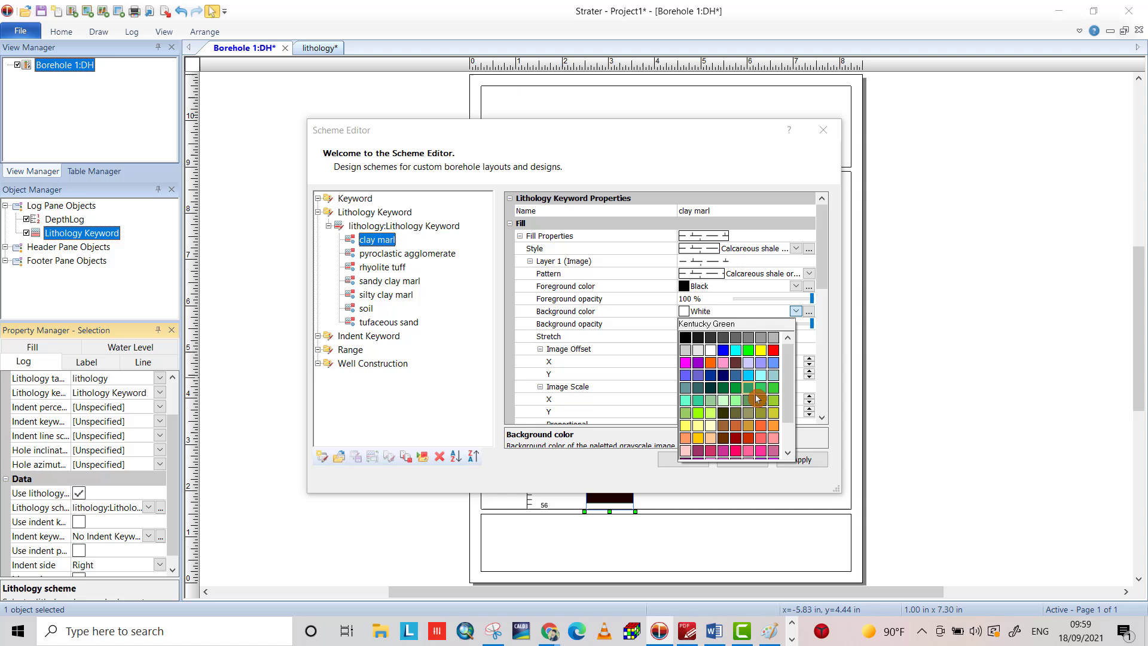
left_click(724, 428)
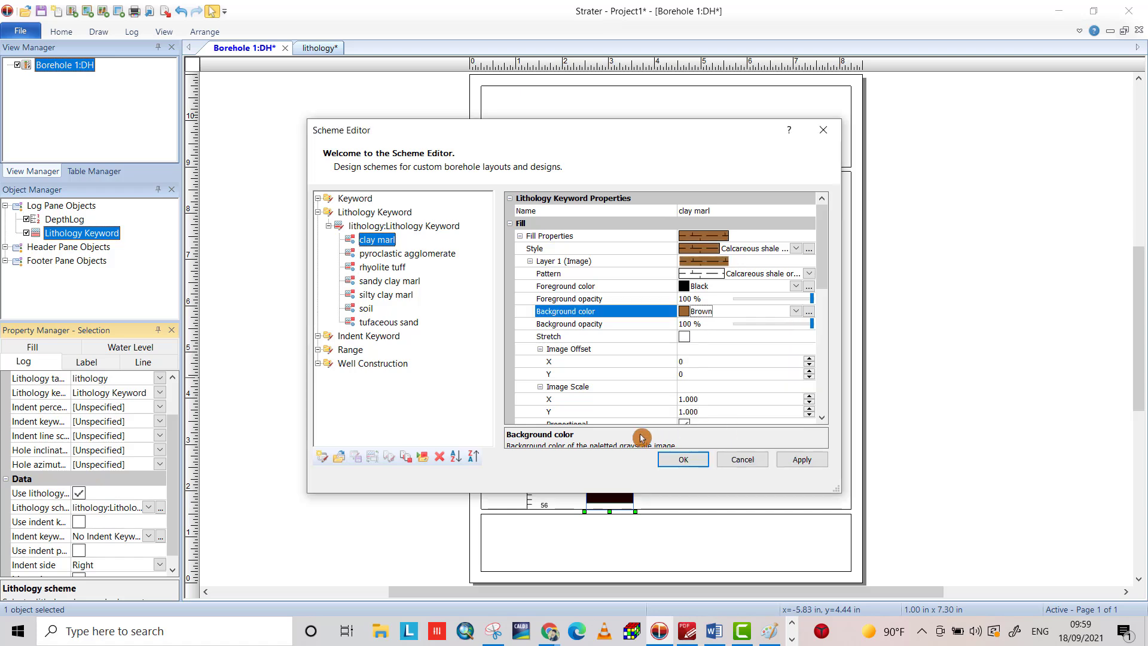
left_click_drag(814, 326, 764, 323)
left_click(796, 461)
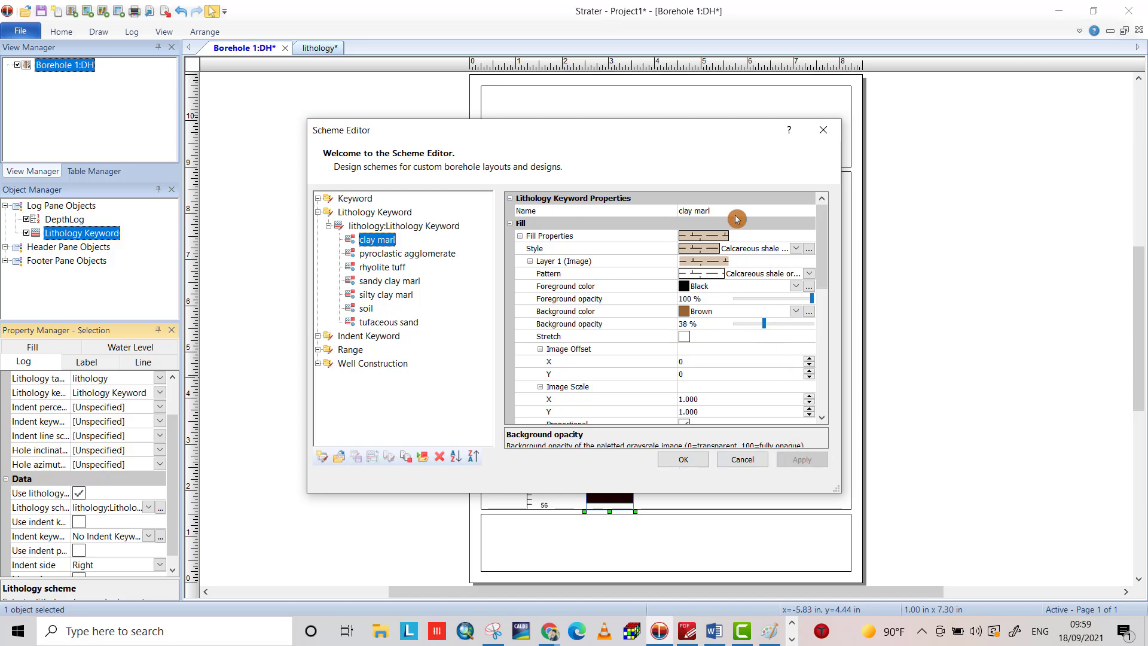
left_click_drag(696, 141, 415, 114)
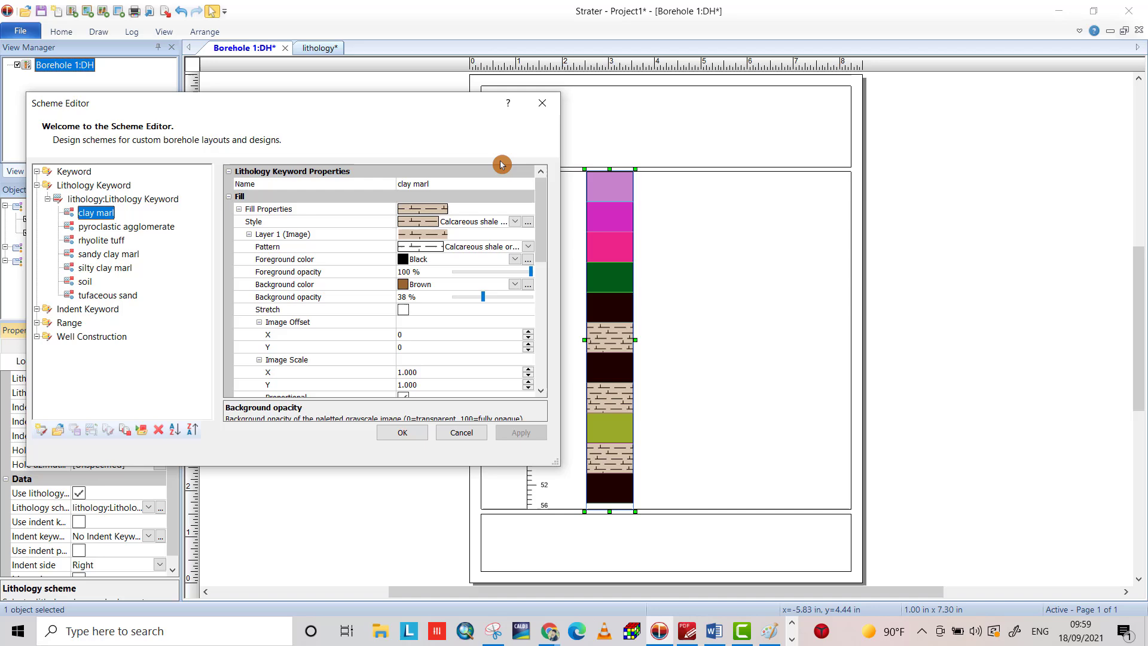
left_click_drag(465, 114, 750, 162)
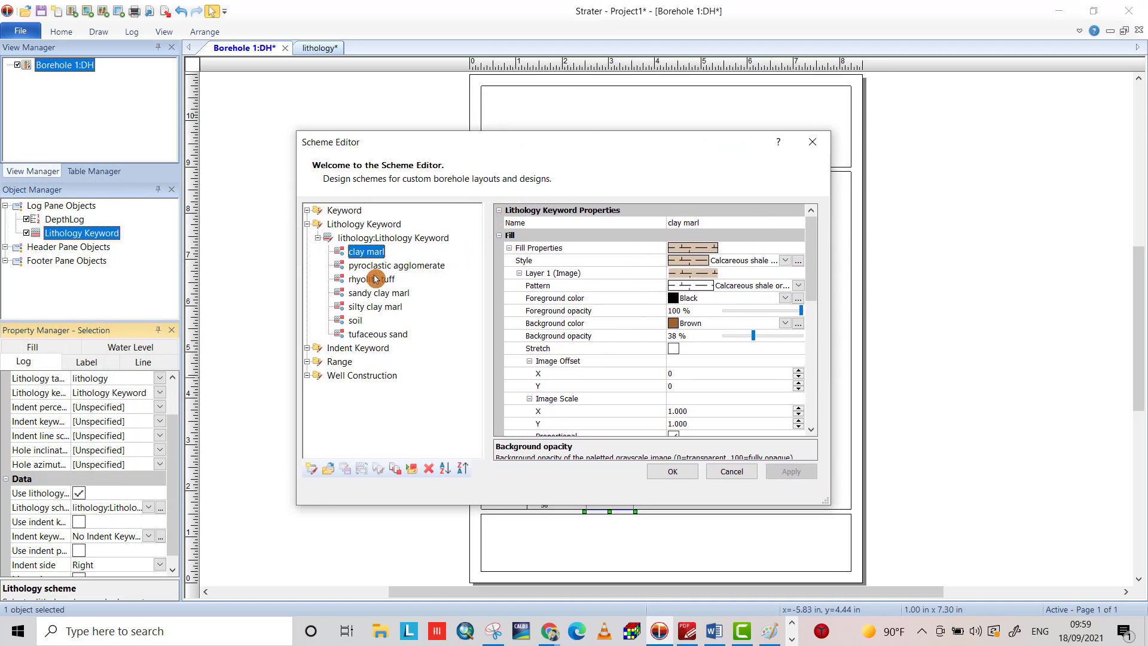
Step: Set the fill style of the sandy clay marl keyword to the Sand and Gravel pattern
left_click(344, 294)
left_click(785, 260)
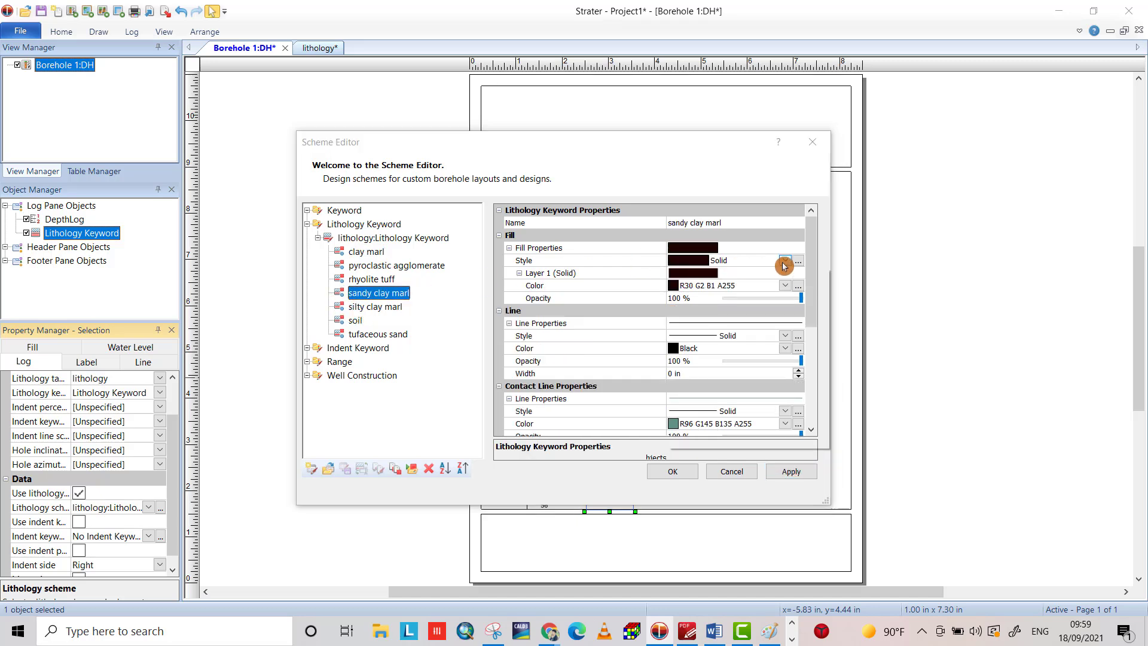
left_click_drag(818, 434, 823, 347)
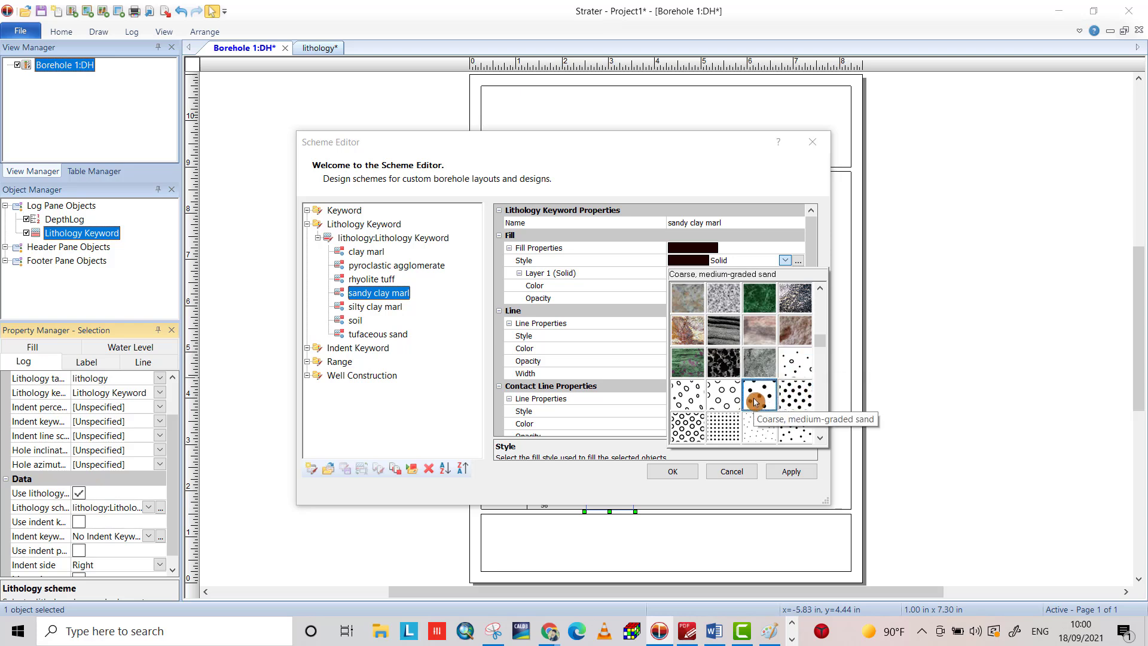
left_click(781, 363)
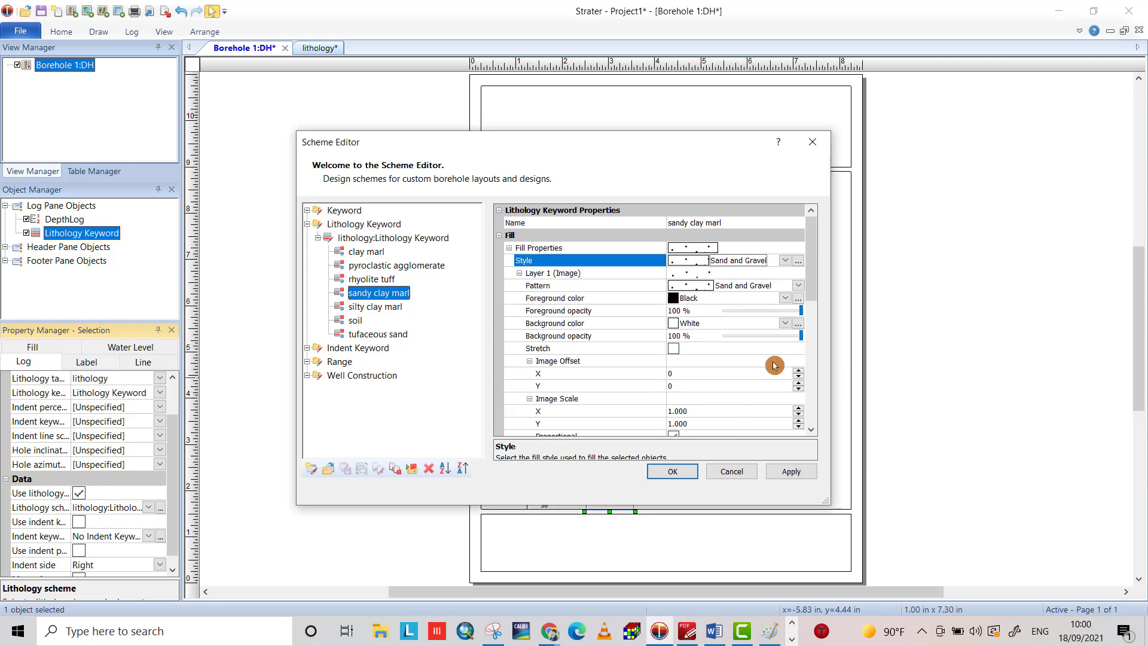
Step: Set the sandy clay marl background color to Twilight Blue, apply the scheme changes and close the editor
left_click(674, 323)
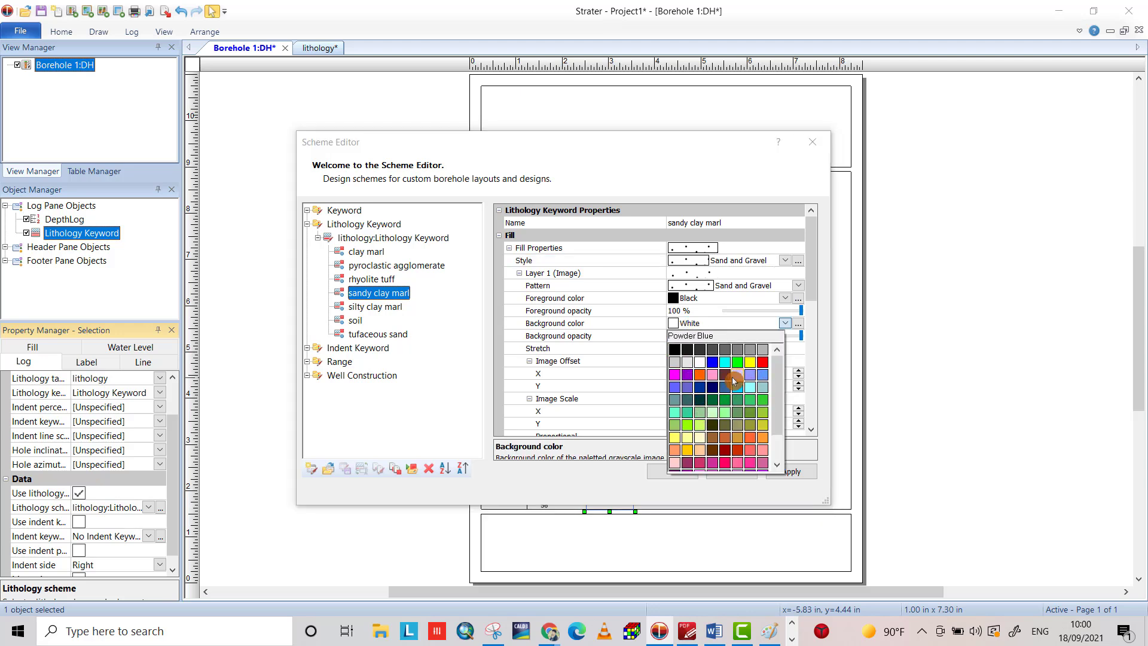
left_click(687, 387)
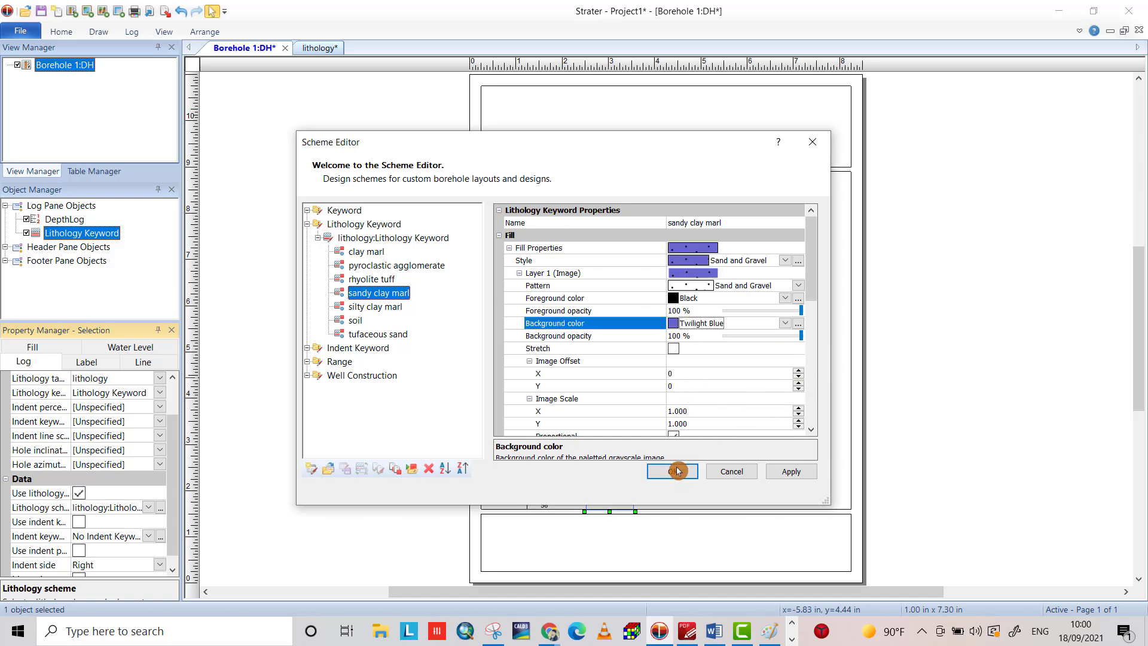
left_click(784, 471)
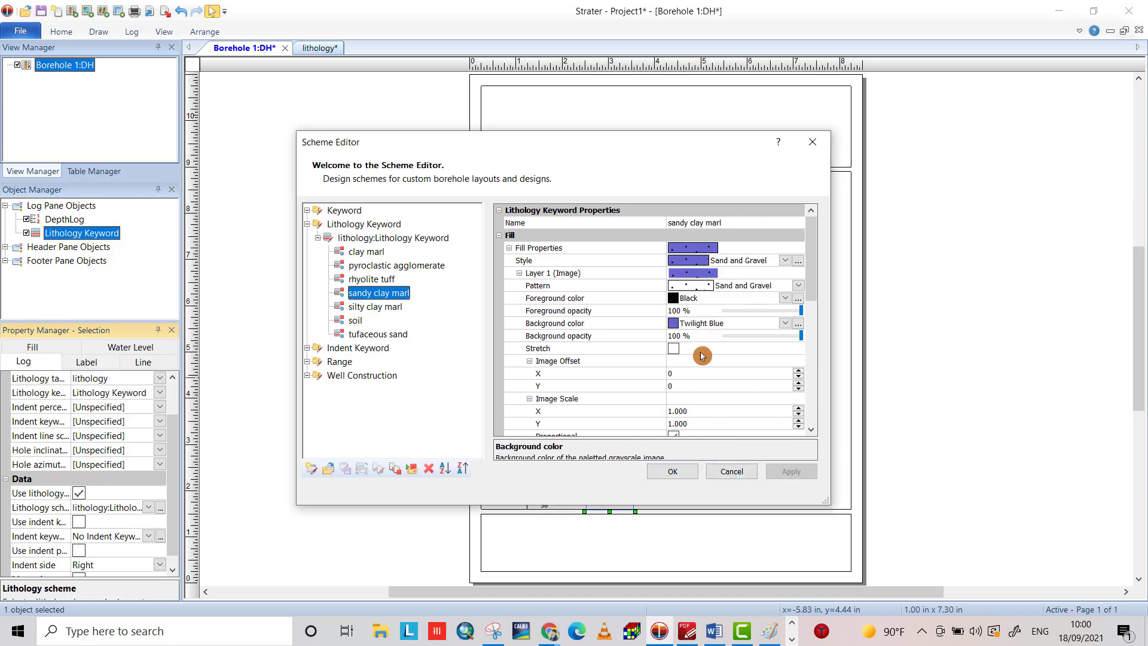
left_click(675, 471)
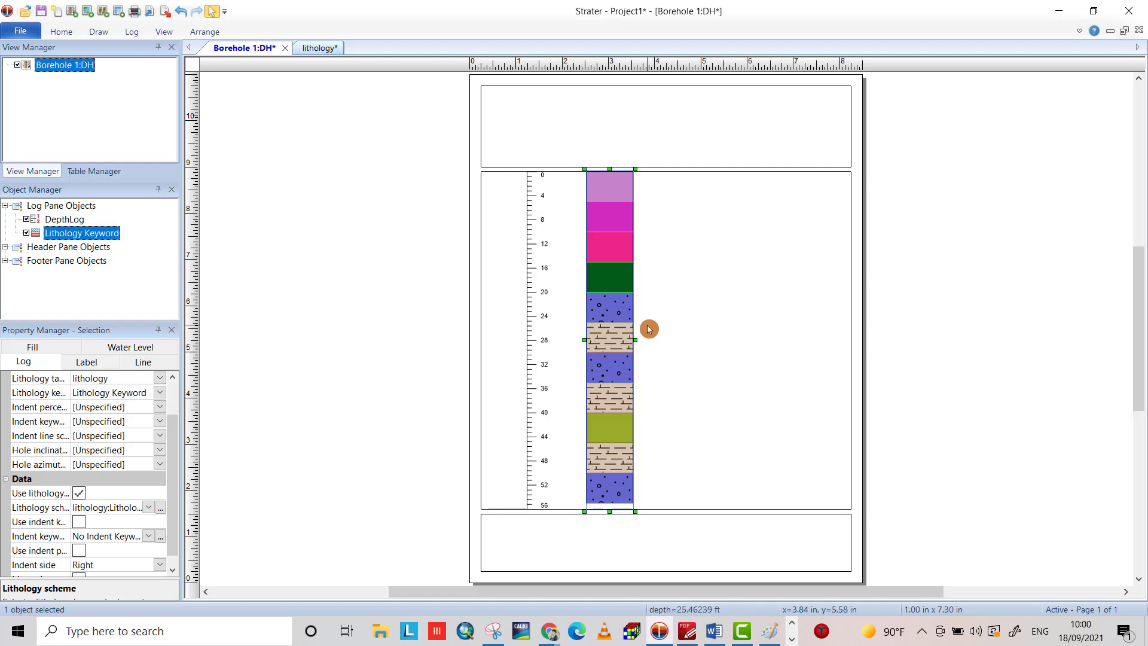
Step: Add a lithology legend to the log pane in the empty area beside the upper half of the lithology column
left_click(132, 32)
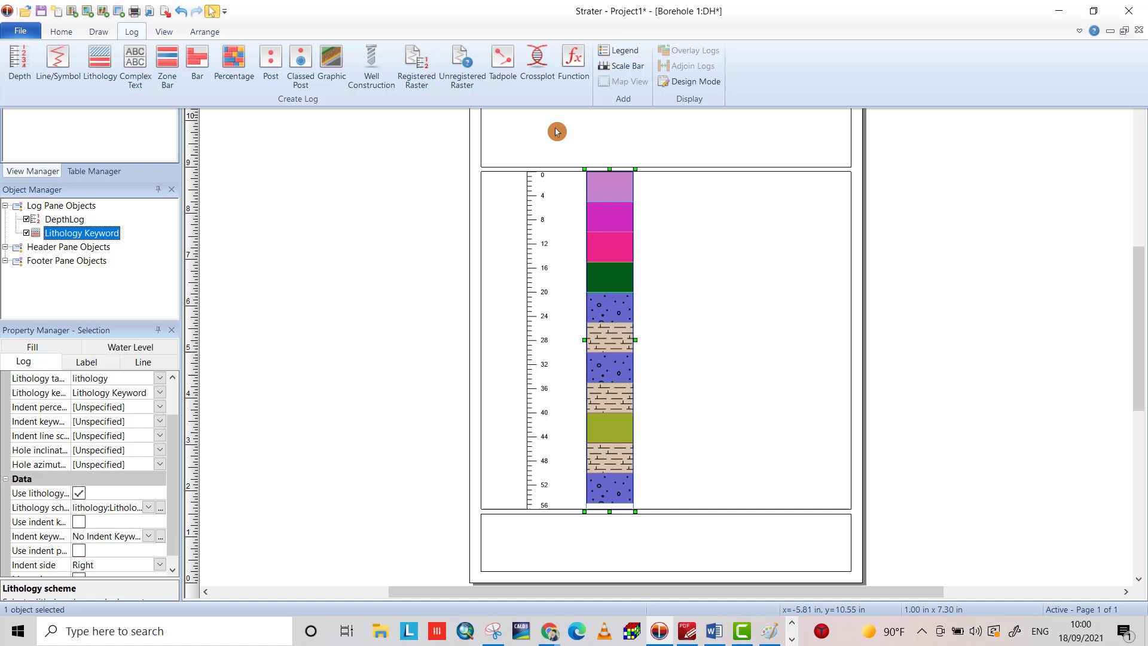
left_click(618, 51)
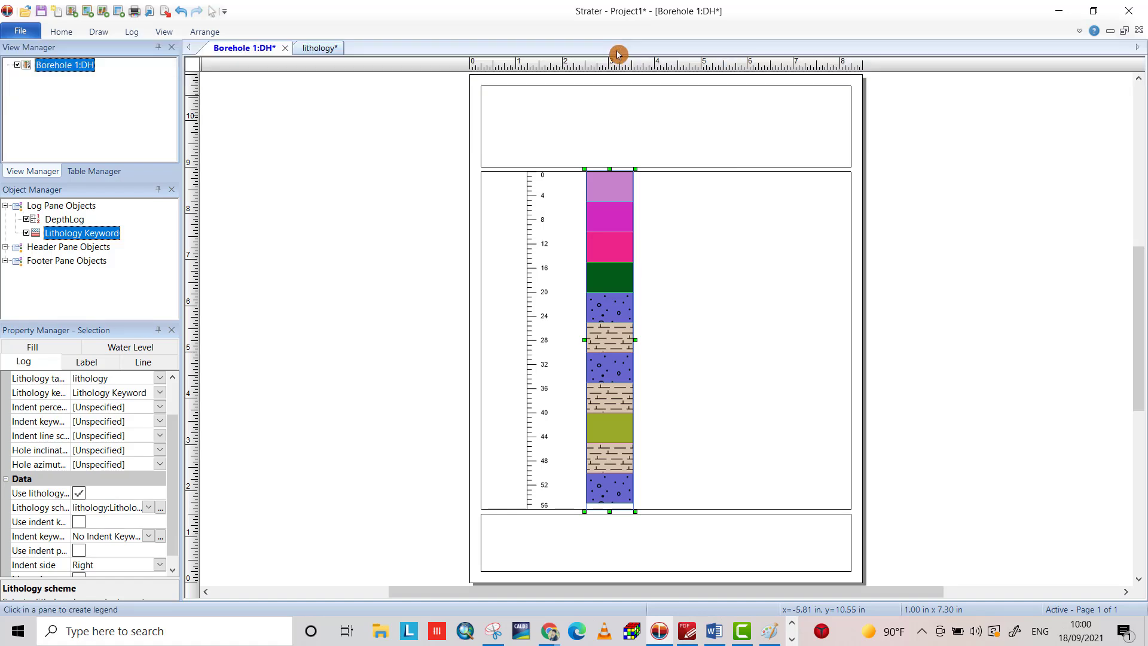
left_click(701, 267)
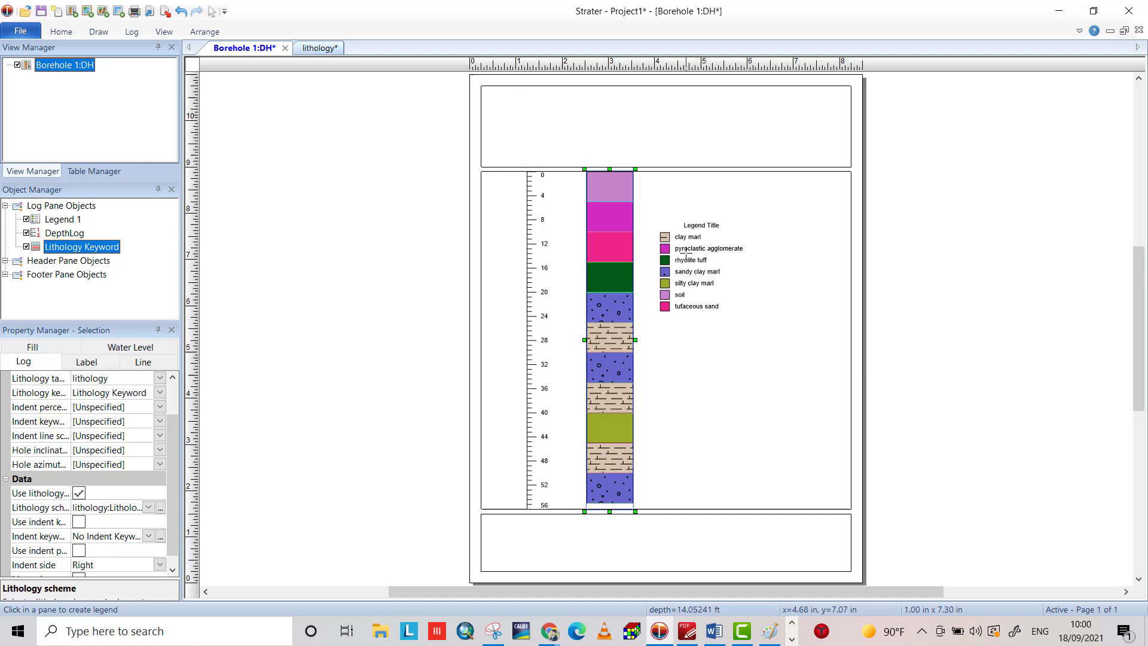
Step: Add a scale bar to the log pane below the legend, at a depth of about 38 ft
left_click(135, 33)
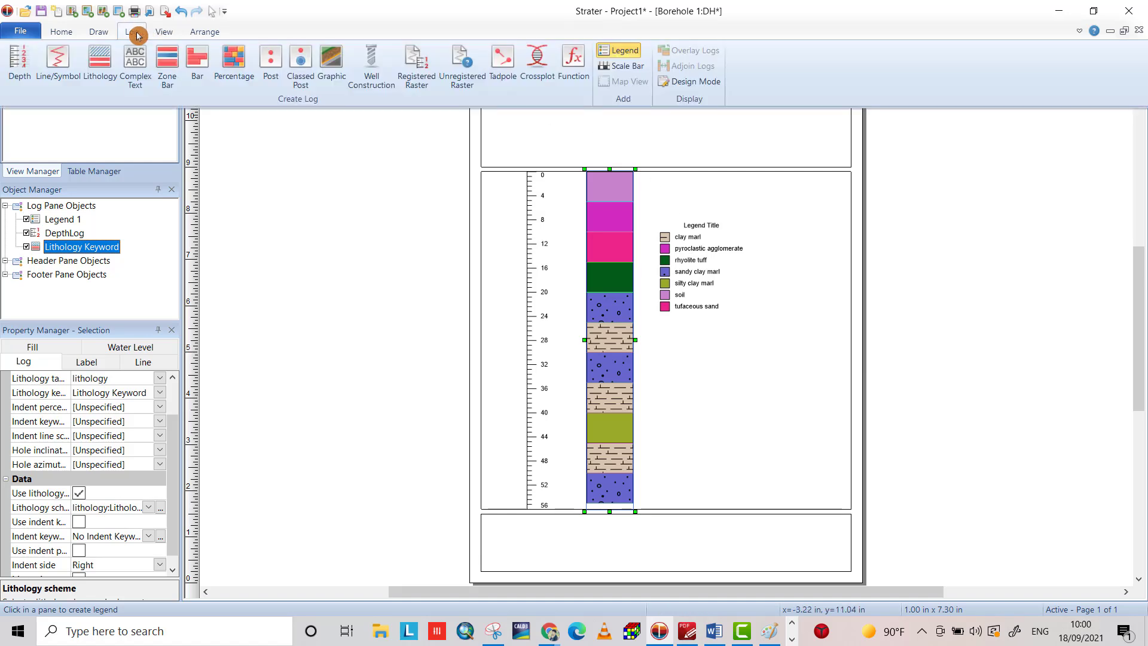
left_click(620, 66)
left_click(672, 404)
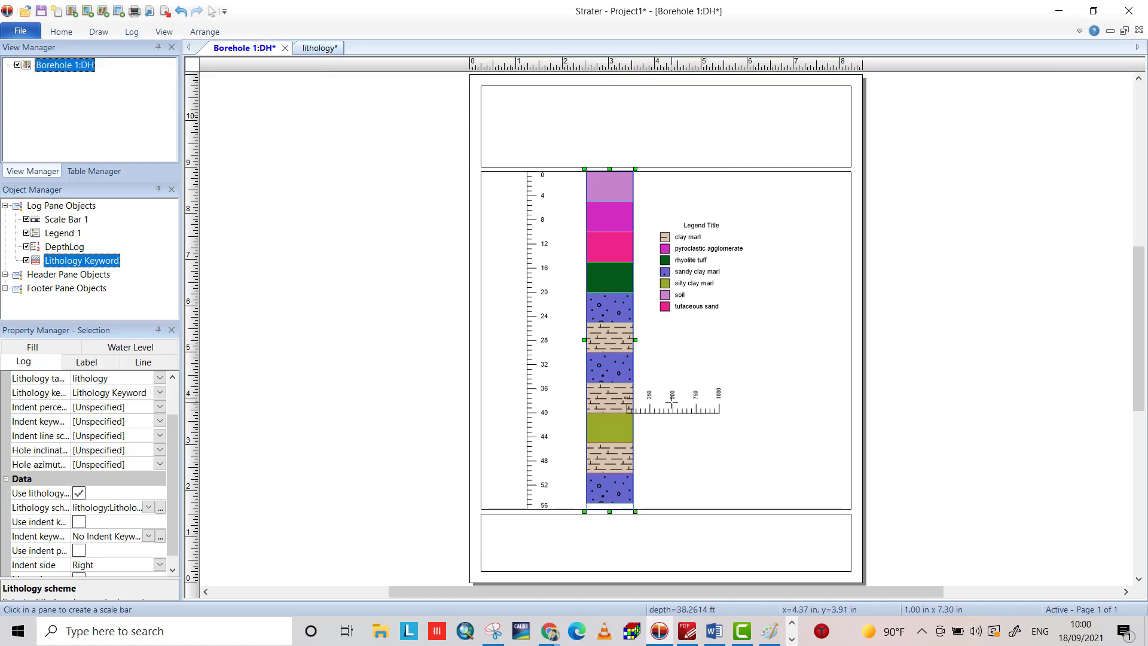
left_click(106, 10)
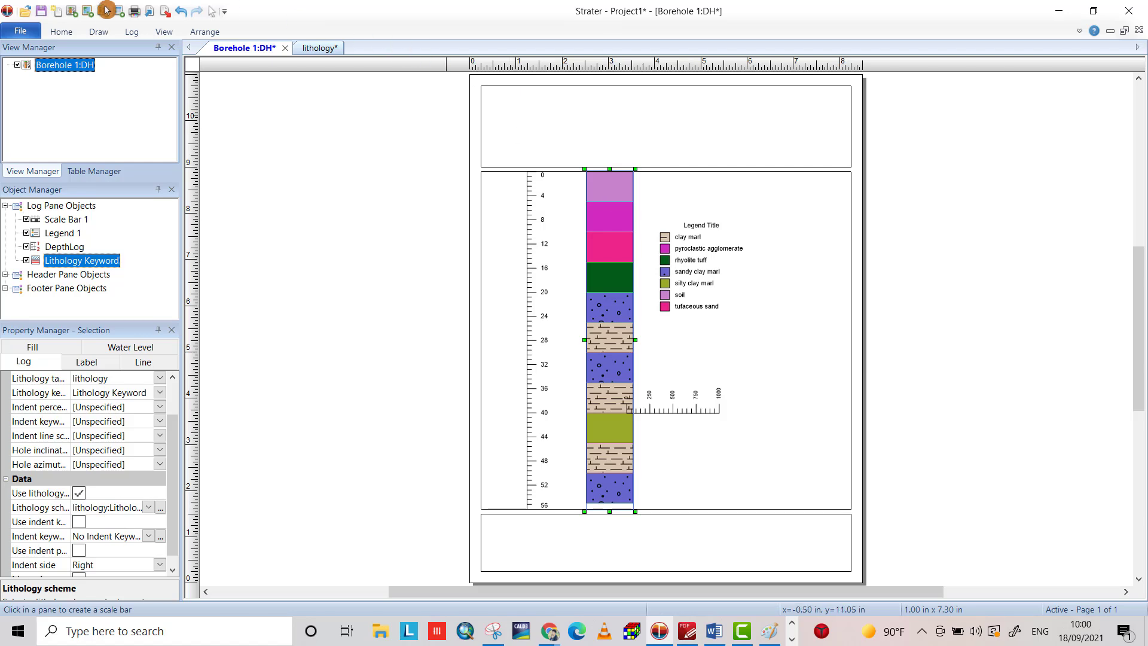
left_click(131, 32)
Step: Enlarge the legend to about 3.01 in wide and 2.70 in high
left_click(726, 256)
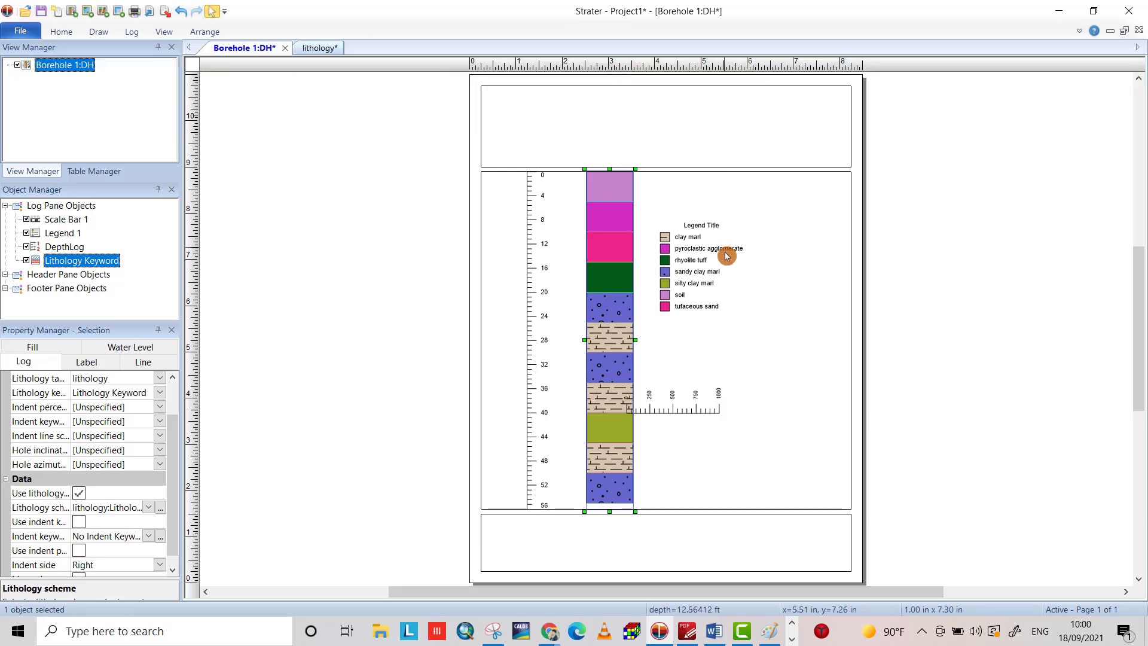
left_click(727, 256)
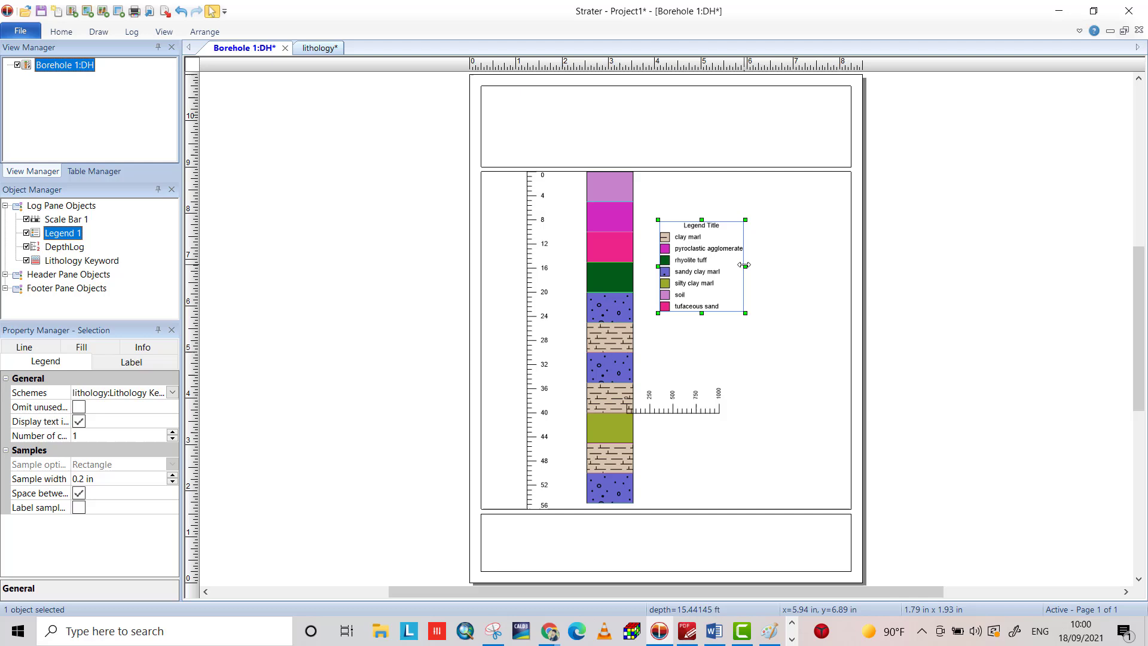
left_click_drag(746, 265, 801, 266)
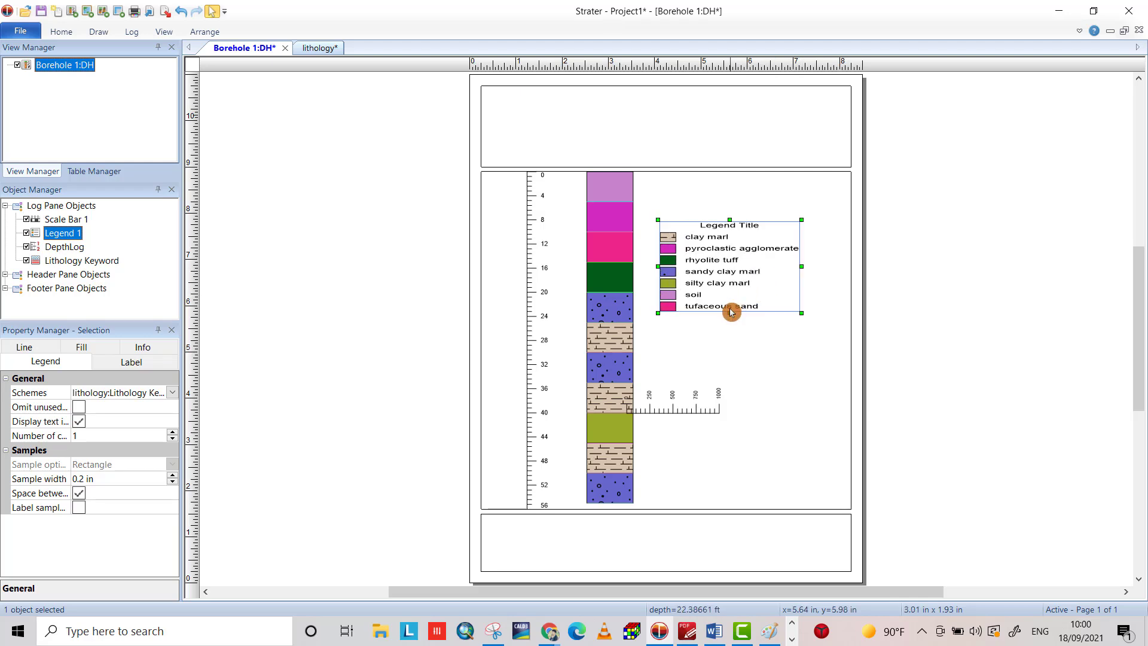
left_click_drag(729, 316, 731, 349)
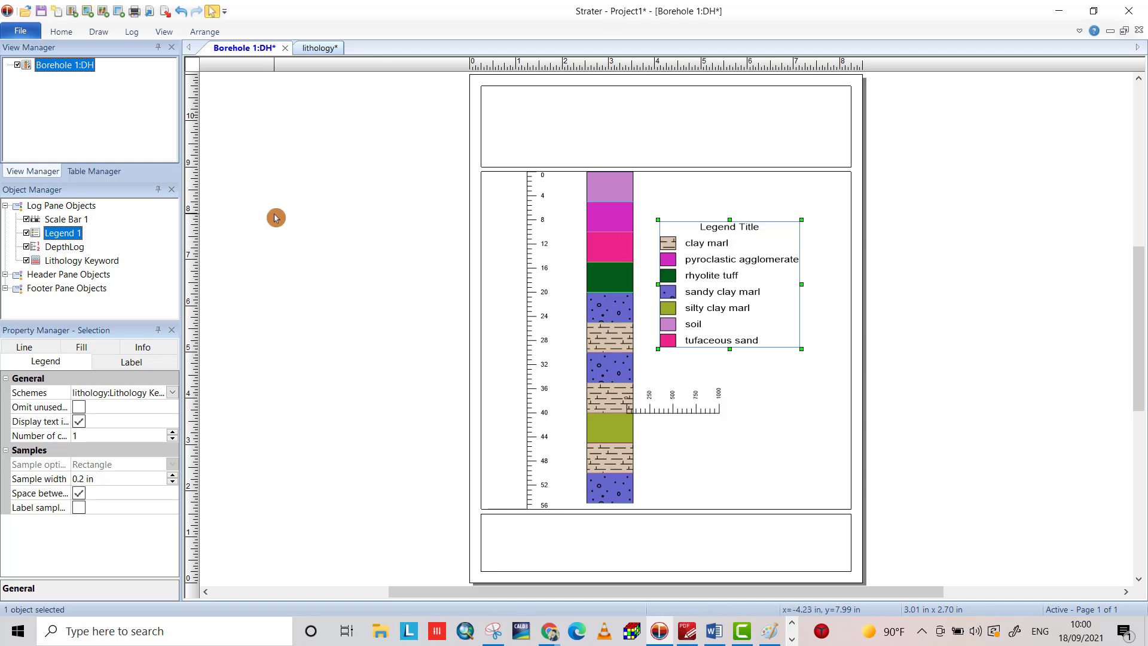
Step: Change the legend's title text to Lithology
left_click(135, 361)
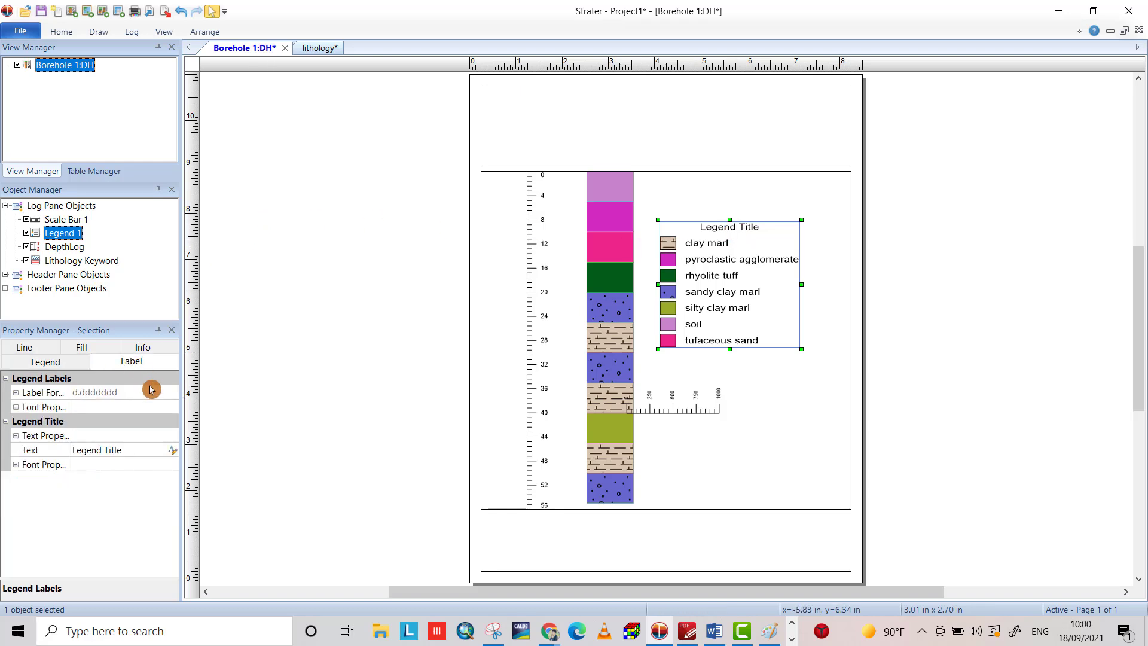
left_click(125, 451)
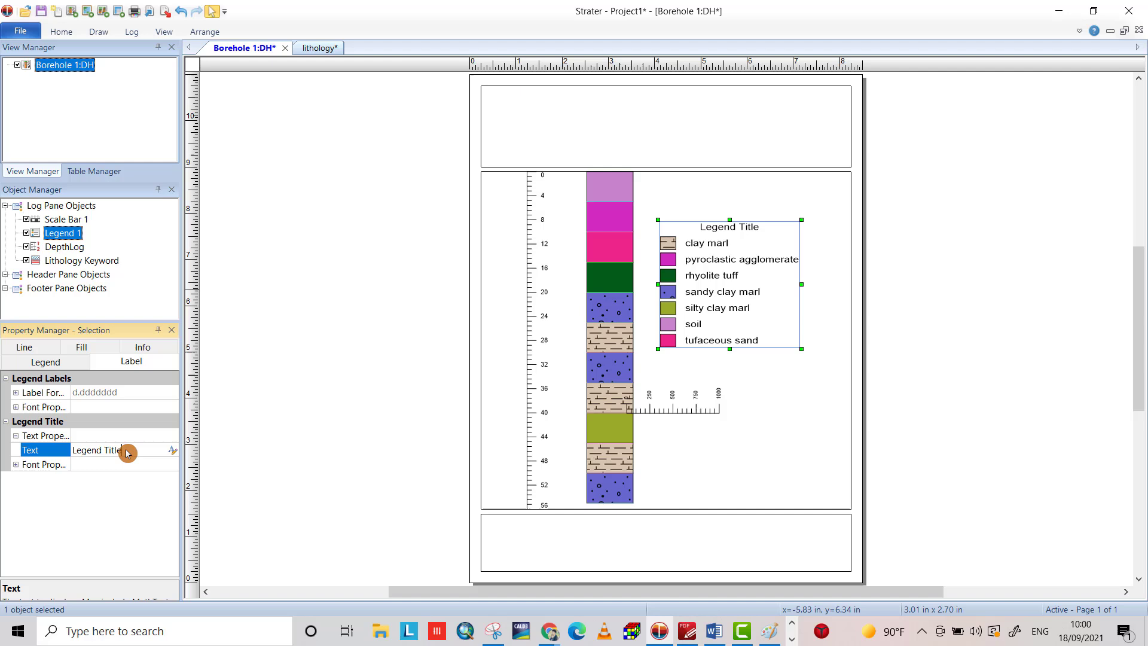
left_click_drag(128, 453, 79, 433)
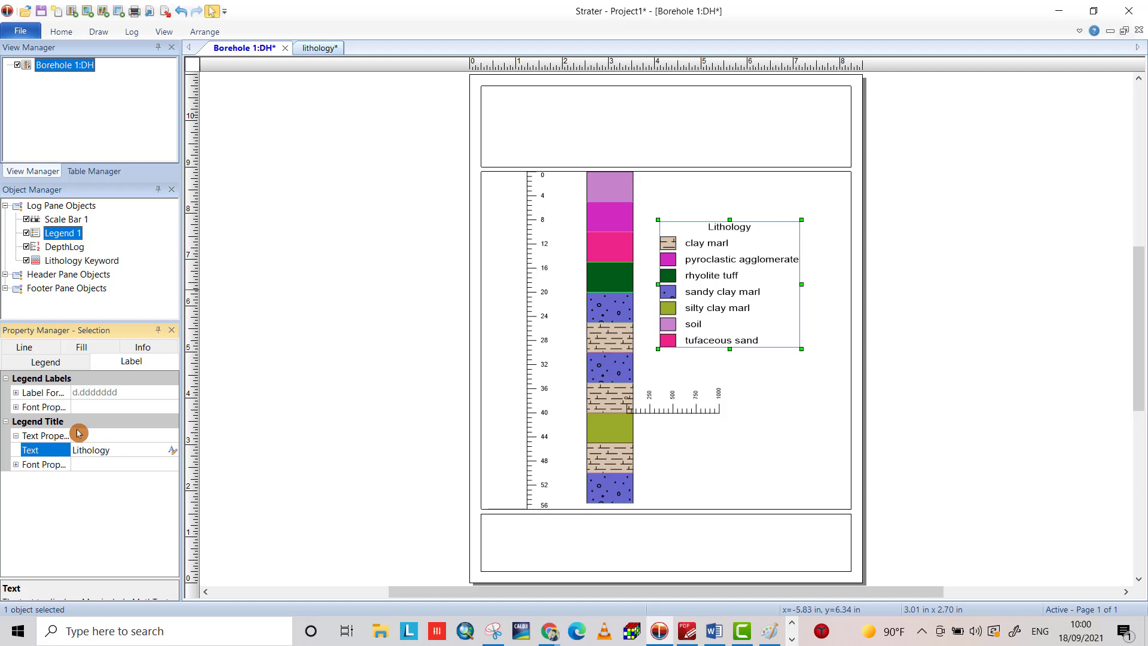
Step: Move the scale bar clear of the lithology column to sit beneath the legend, make it slightly wider and deselect it
left_click(700, 410)
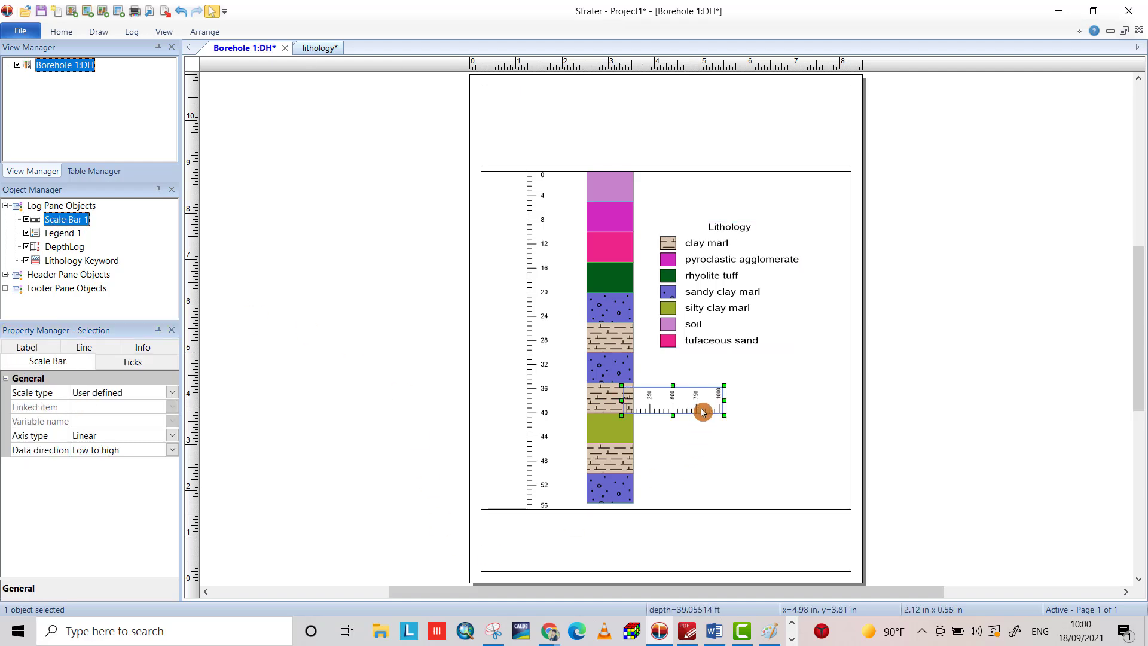
left_click_drag(706, 414, 784, 396)
left_click(761, 443)
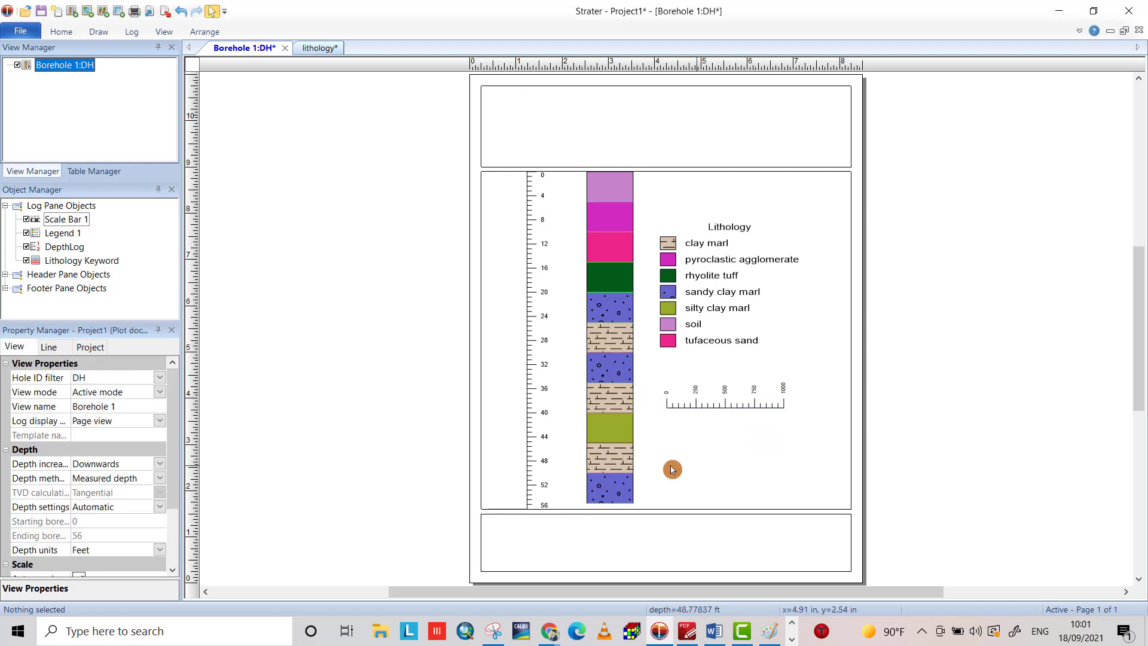